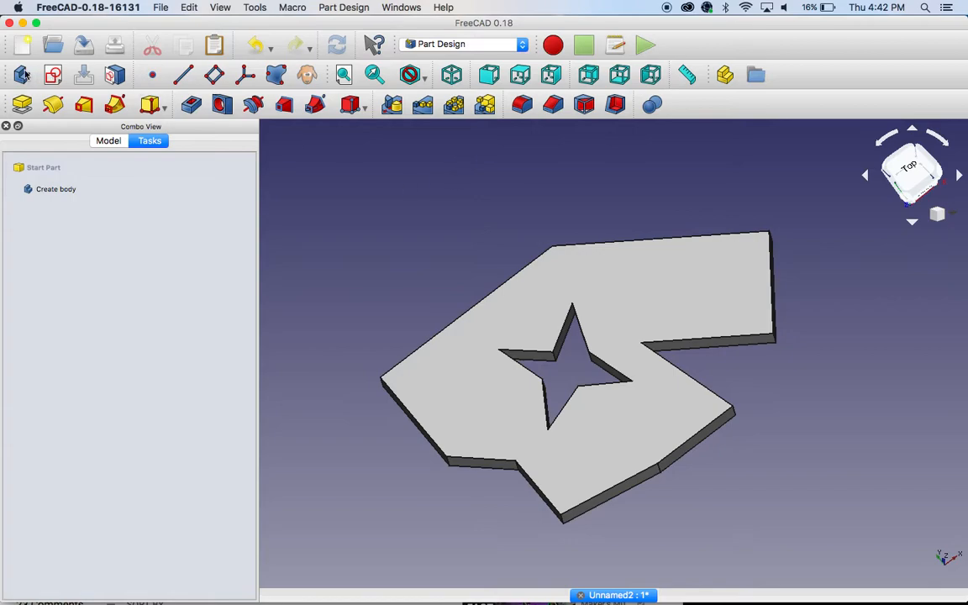
Step: Create a new body and rename it "Leg 1"
left_click(109, 140)
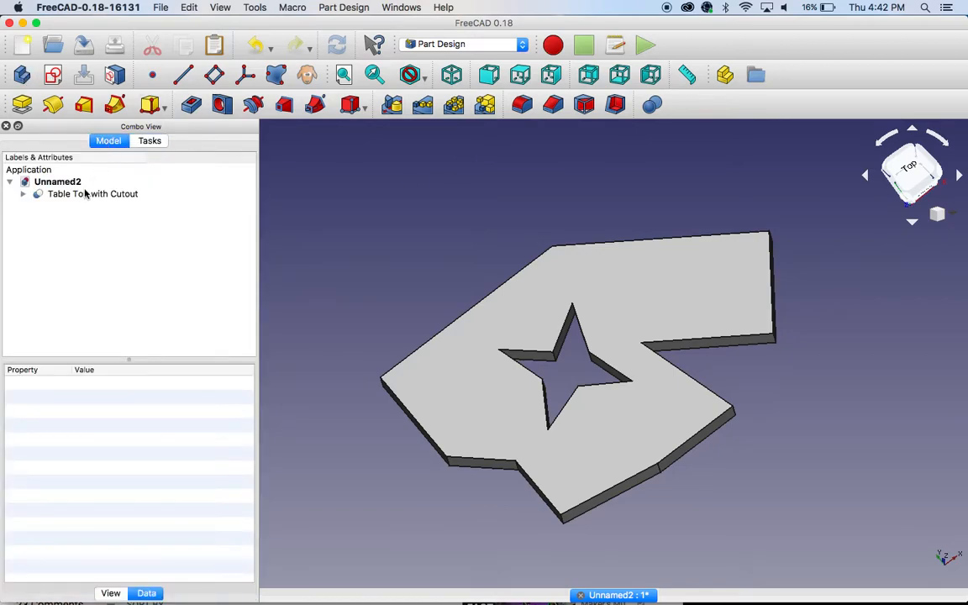
left_click(21, 76)
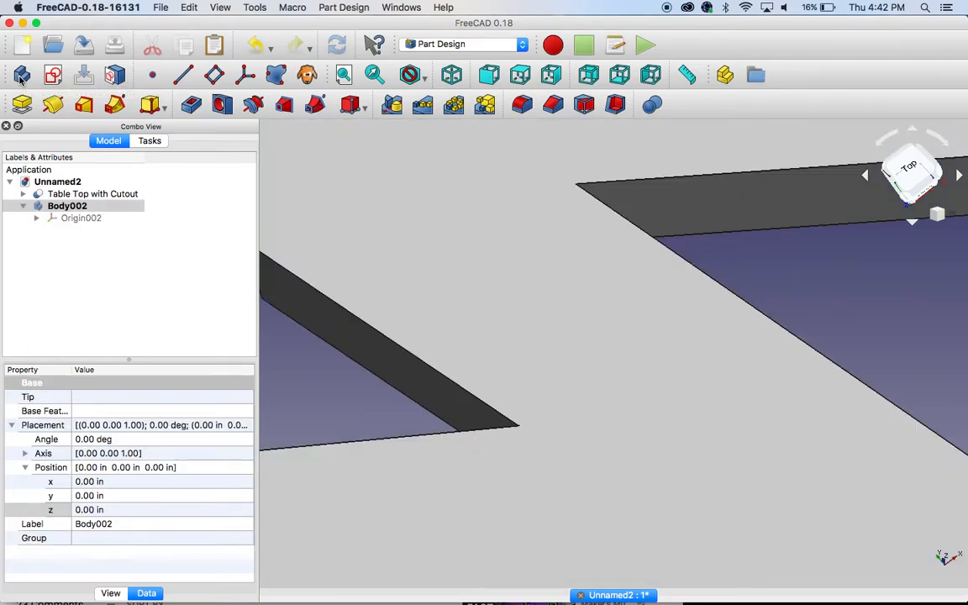
left_click(63, 208)
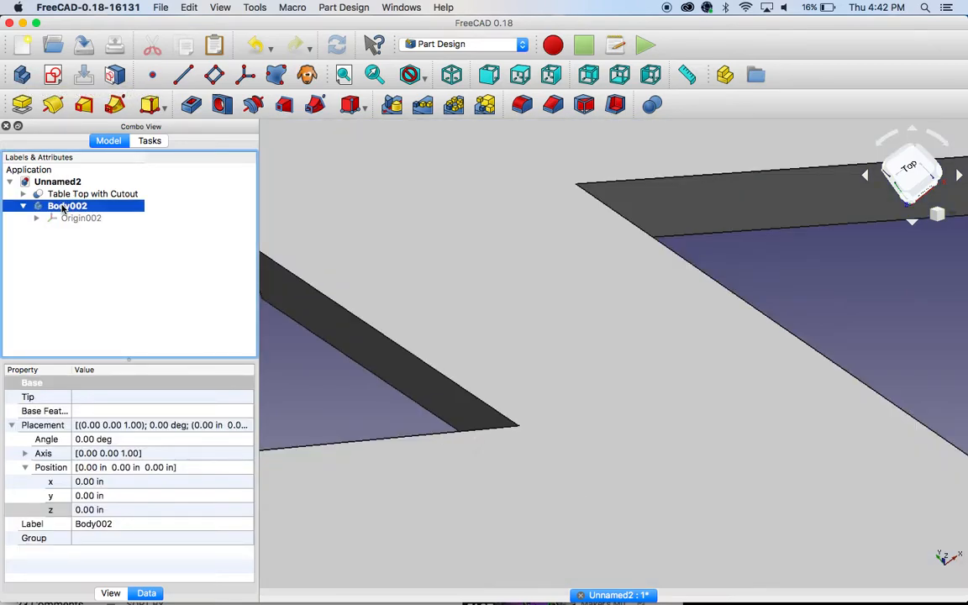
right_click(63, 208)
left_click(97, 370)
type("Leg 1")
key("Return")
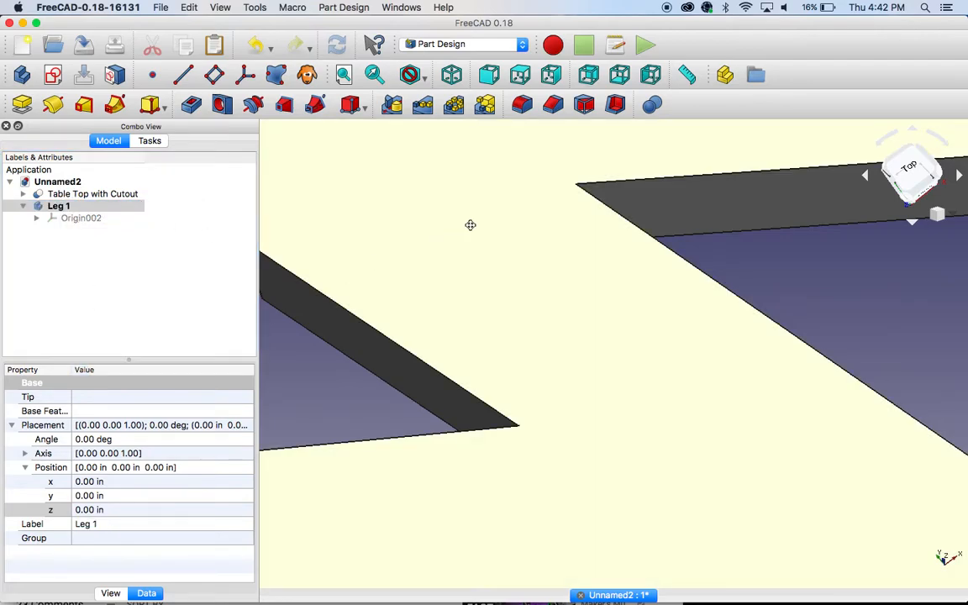
Step: Hide the Table Top with Cutout object to clear the workspace for the leg
left_click_drag(471, 225, 479, 300, "ctrl+shift")
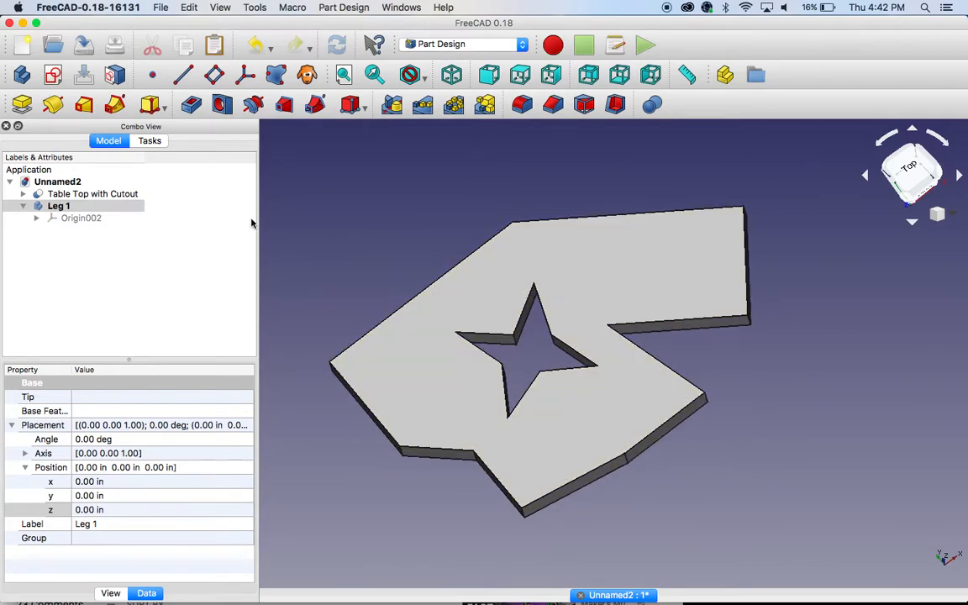
left_click(118, 195)
key("space")
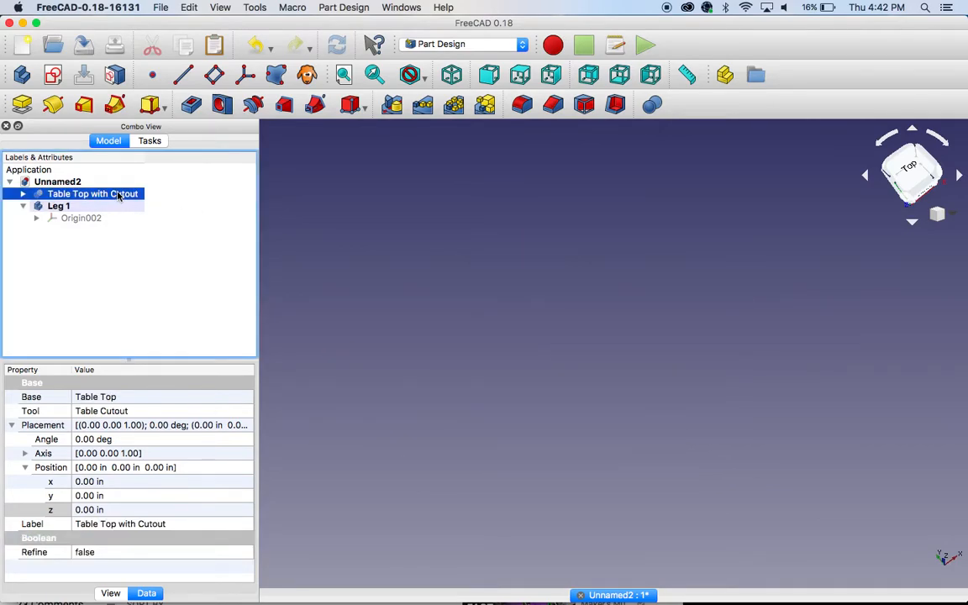
Step: Create a sketch on the XZ plane of the Leg 1 body, seen from the front
left_click(60, 206)
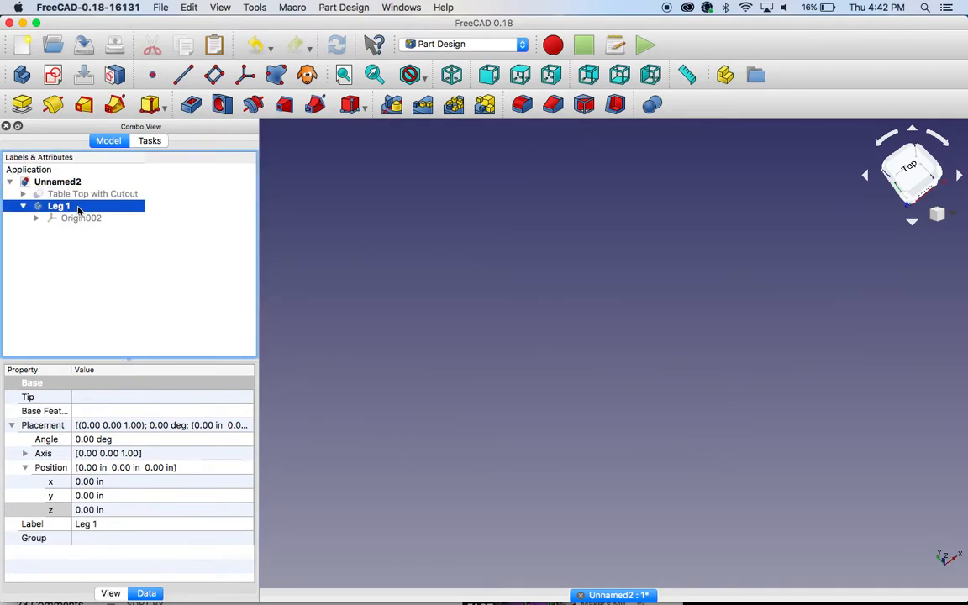
left_click(52, 77)
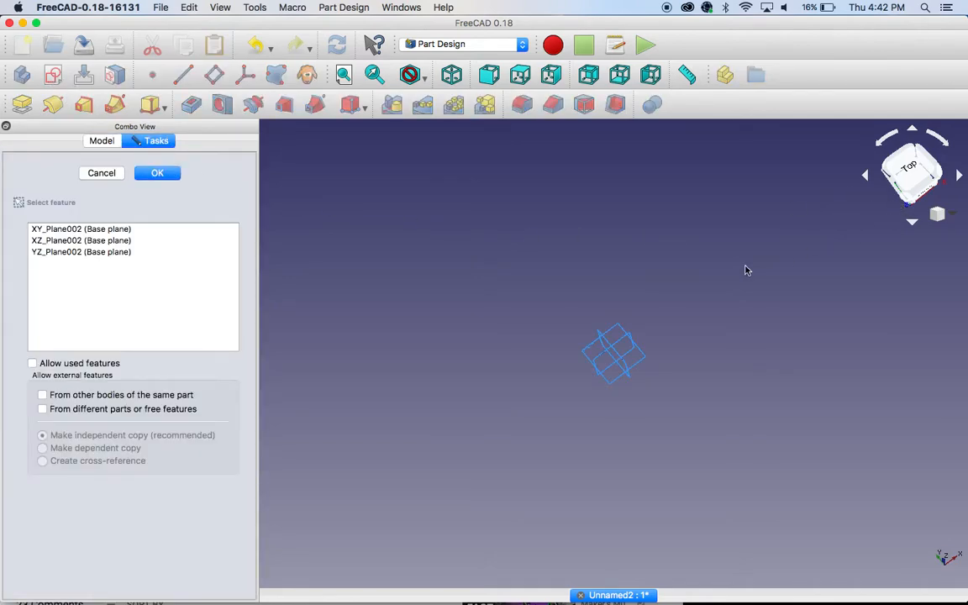
middle_click_drag(757, 251, 717, 216)
left_click(924, 186)
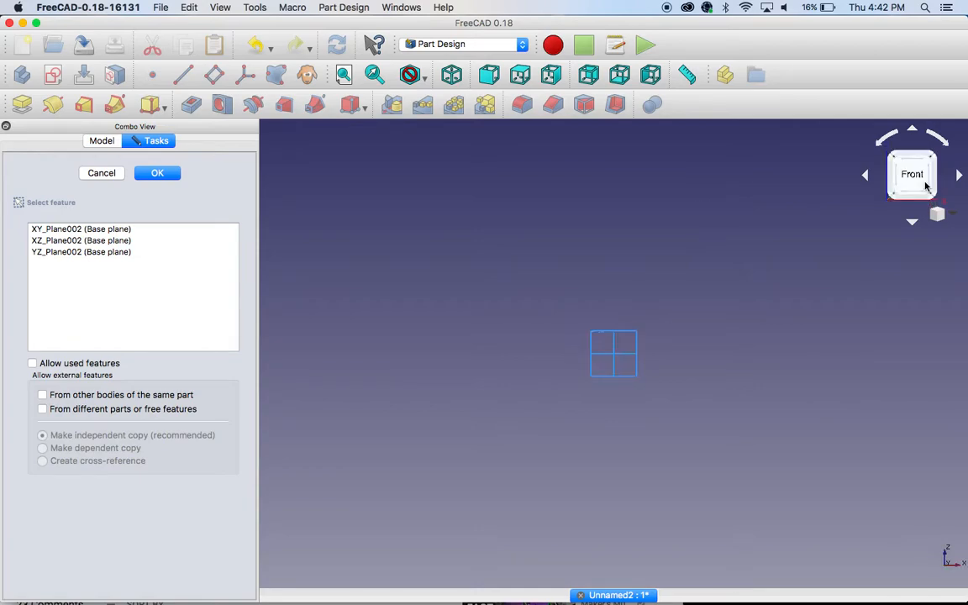
middle_click_drag(691, 378, 711, 289, "ctrl")
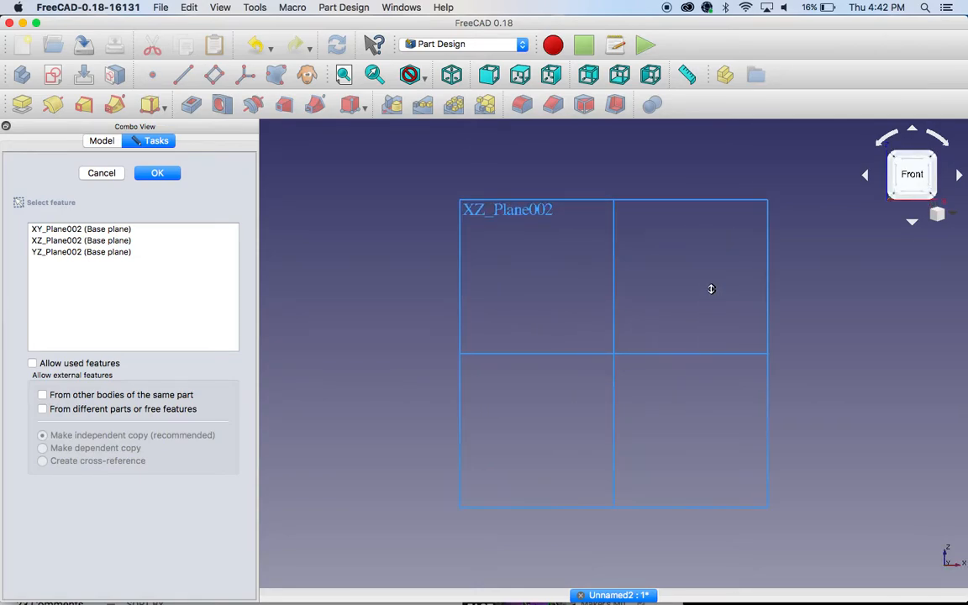
left_click(81, 240)
left_click(155, 172)
middle_click_drag(574, 322, 569, 396, "ctrl")
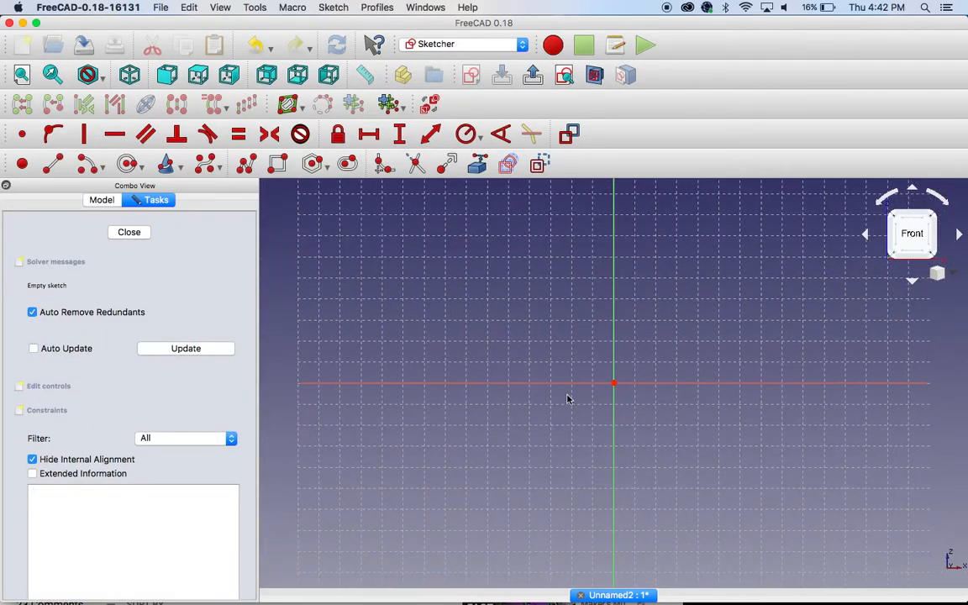
Step: Sketch a closed polyline leg profile with a straight vertical side and a zigzag side facing the vertical axis
mouse_move(532, 320)
middle_mouse_down("ctrl")
mouse_move(532, 311)
mouse_move(531, 319)
middle_mouse_up("ctrl")
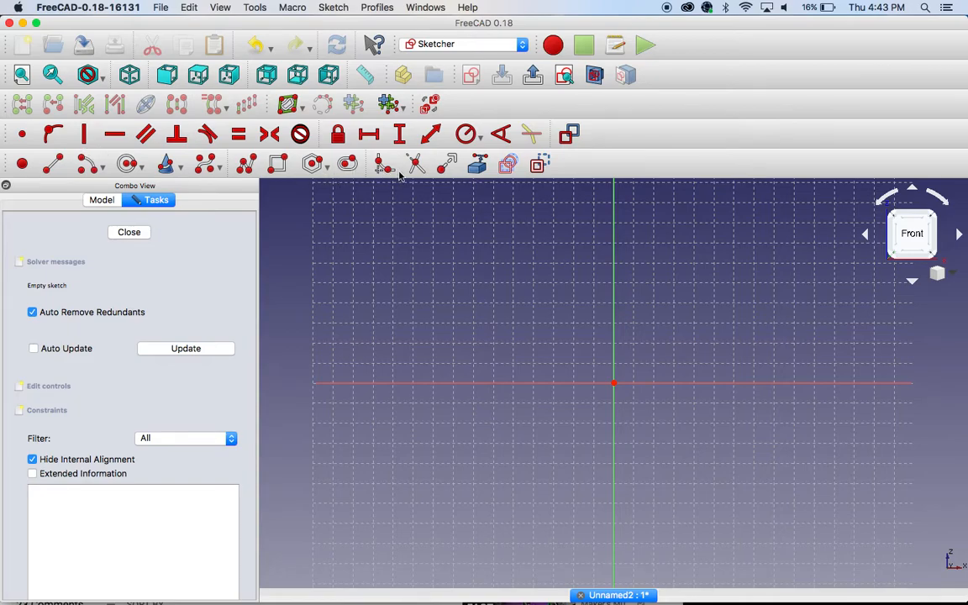
left_click(279, 164)
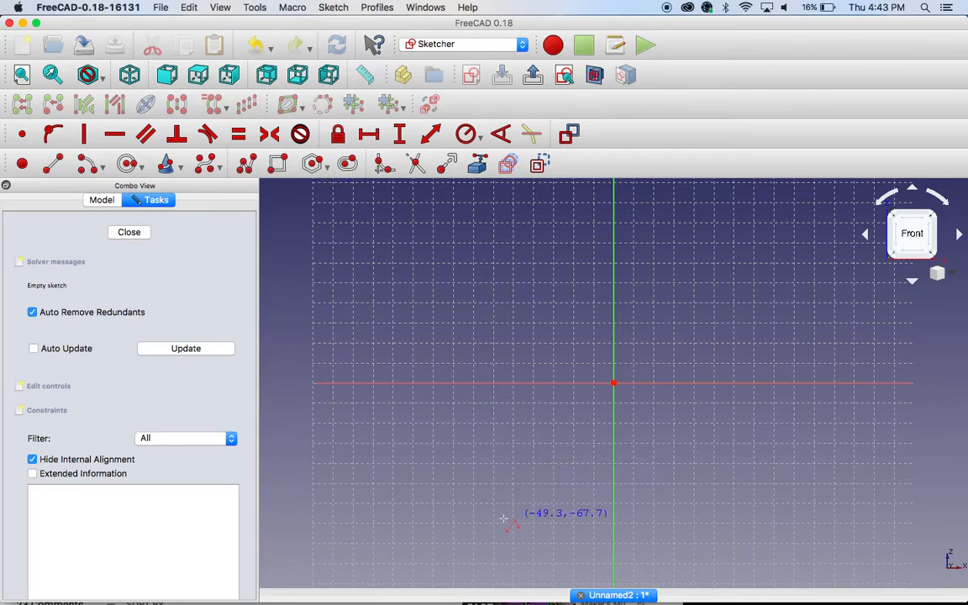
left_click(432, 528)
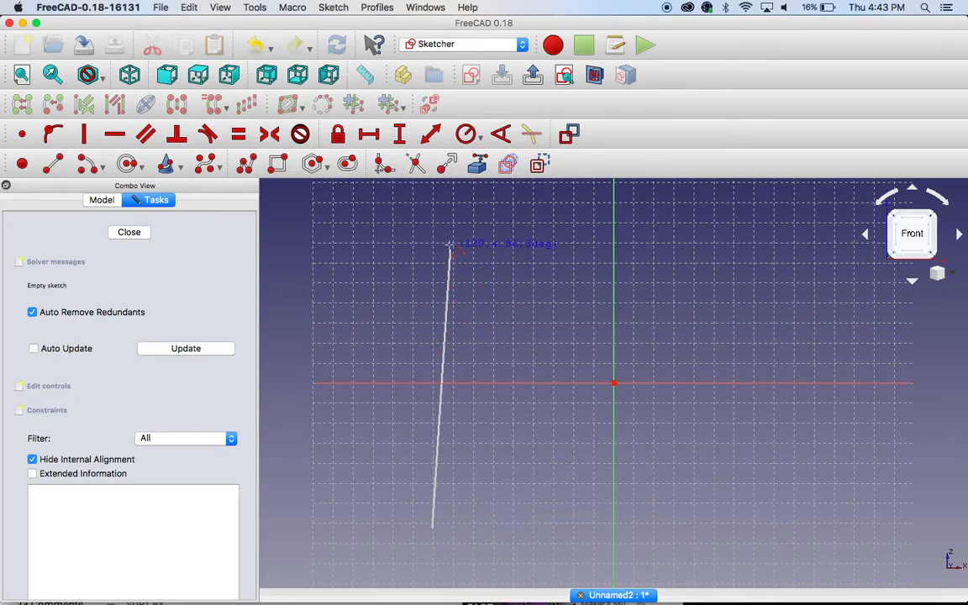
left_click(432, 194)
left_click(540, 240)
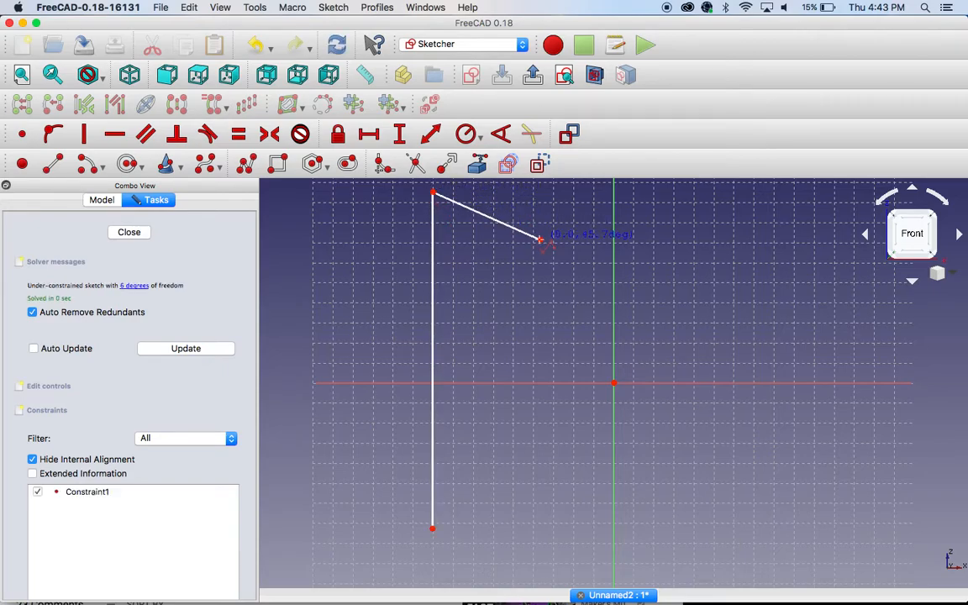
left_click(490, 296)
left_click(581, 360)
left_click(494, 407)
left_click(559, 470)
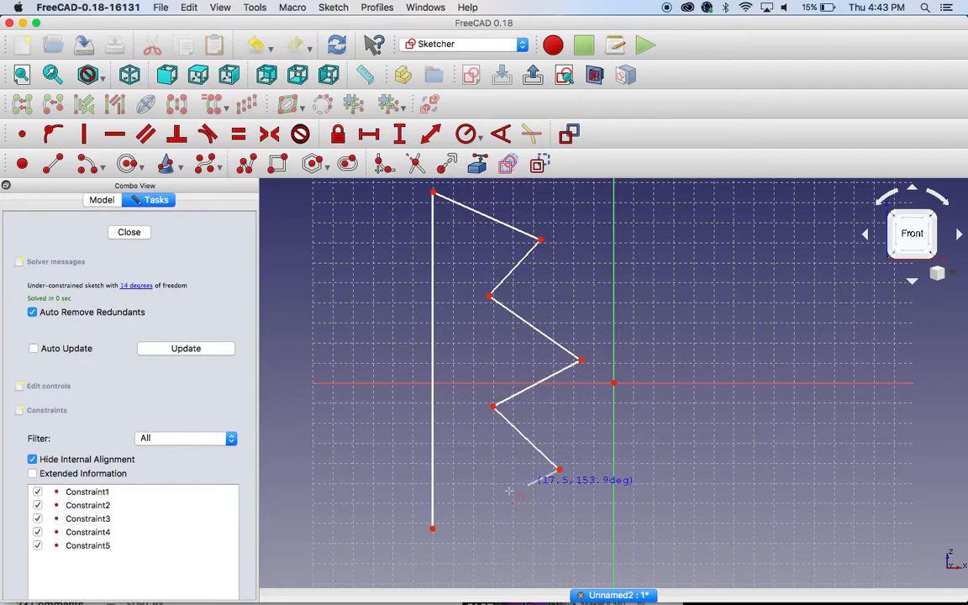
left_click(432, 528)
Step: Undo the last segment of the polyline and delete the unfinished sketch from the Leg 1 body
key("super+z")
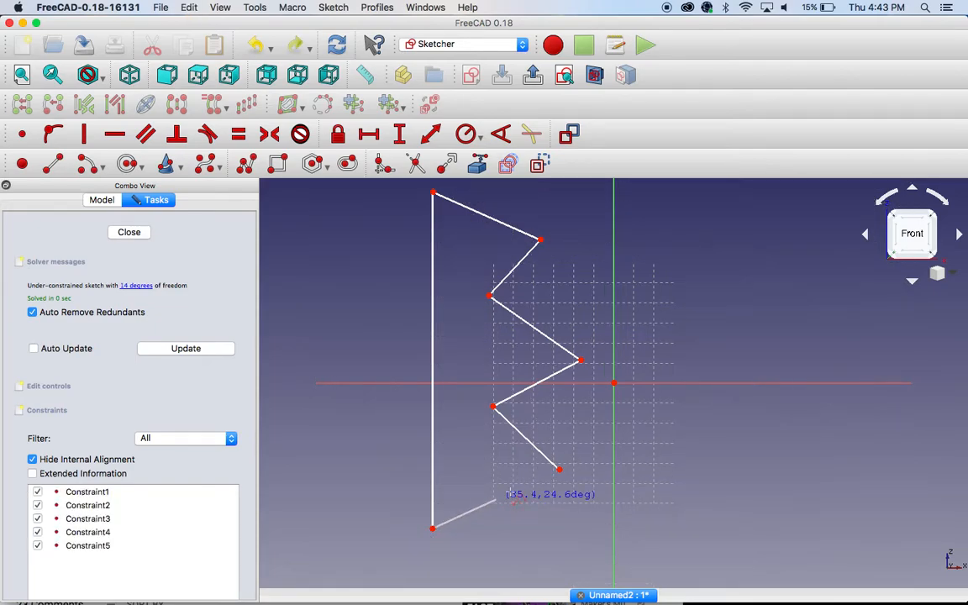
key("Escape")
key("Escape")
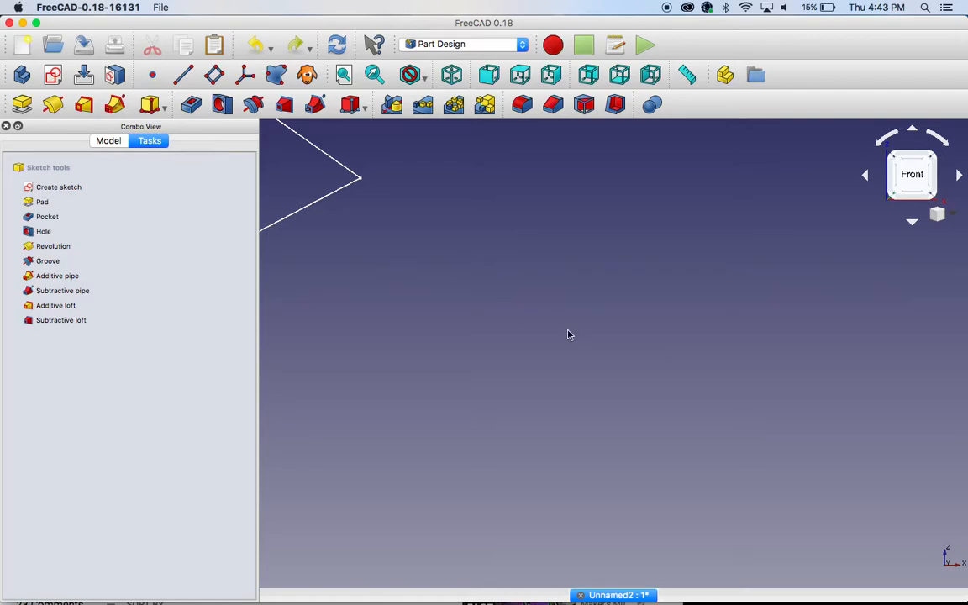
scroll(512, 315, "down", 5)
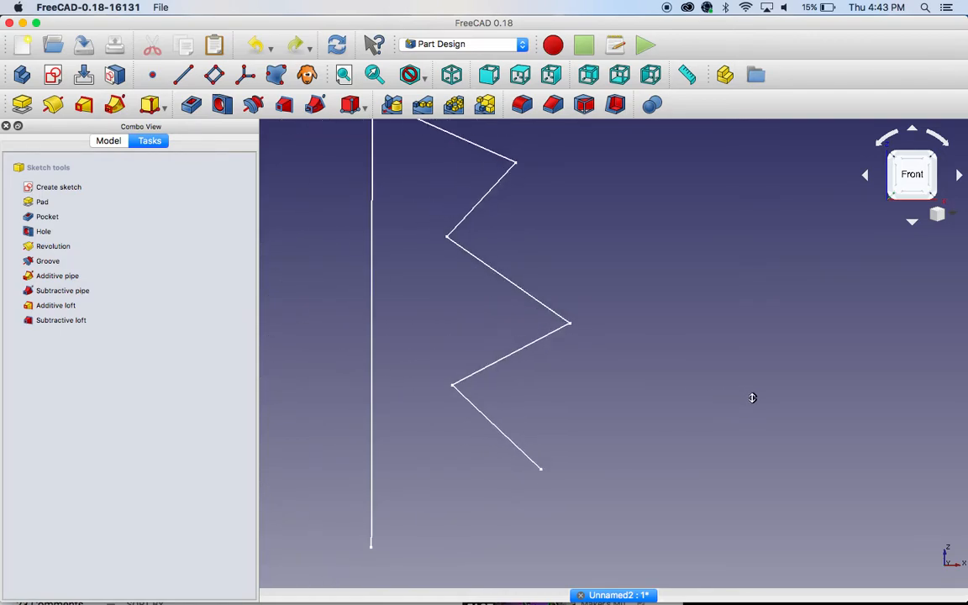
left_click(106, 140)
left_click(98, 230)
right_click(97, 230)
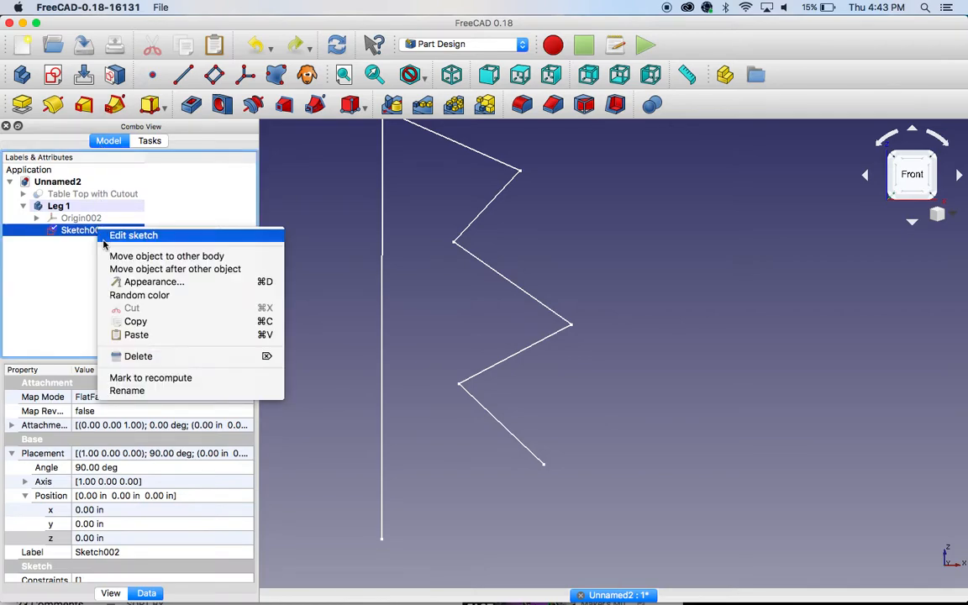
left_click(142, 326)
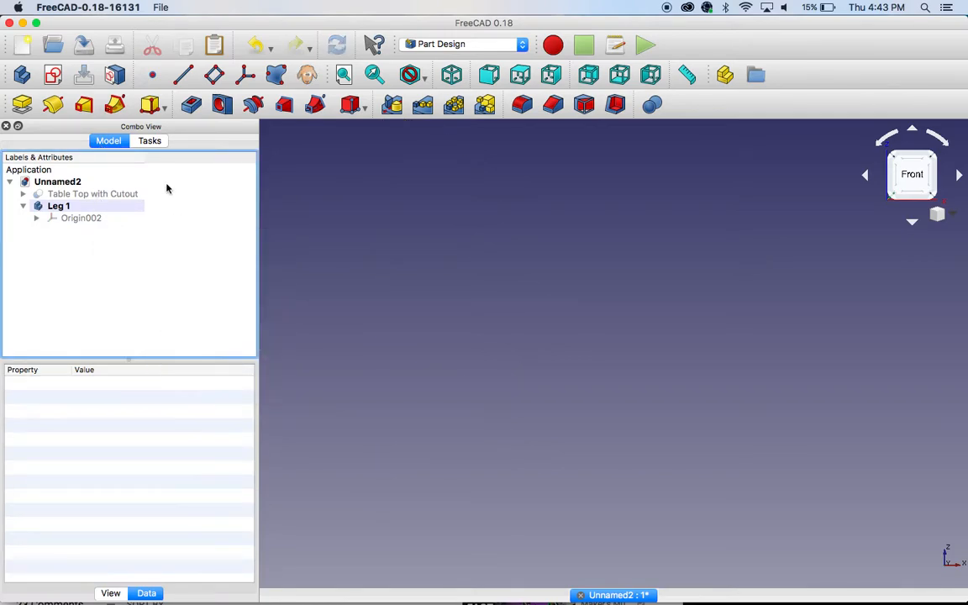
Step: Start a fresh sketch on the XZ plane of the Leg 1 body
left_click(53, 75)
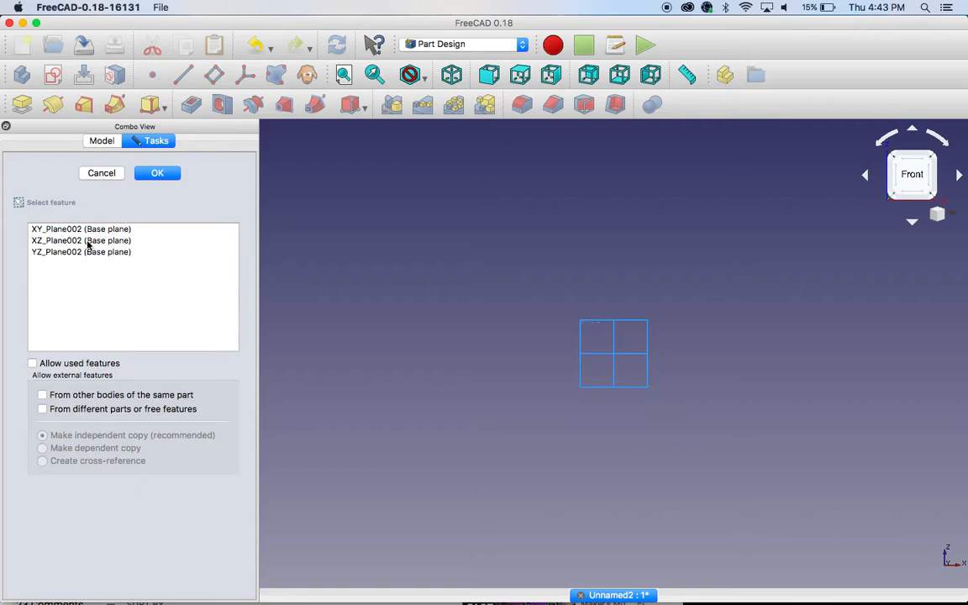
right_click_drag(446, 364, 465, 313, "ctrl+shift")
left_click(99, 239)
left_click(157, 172)
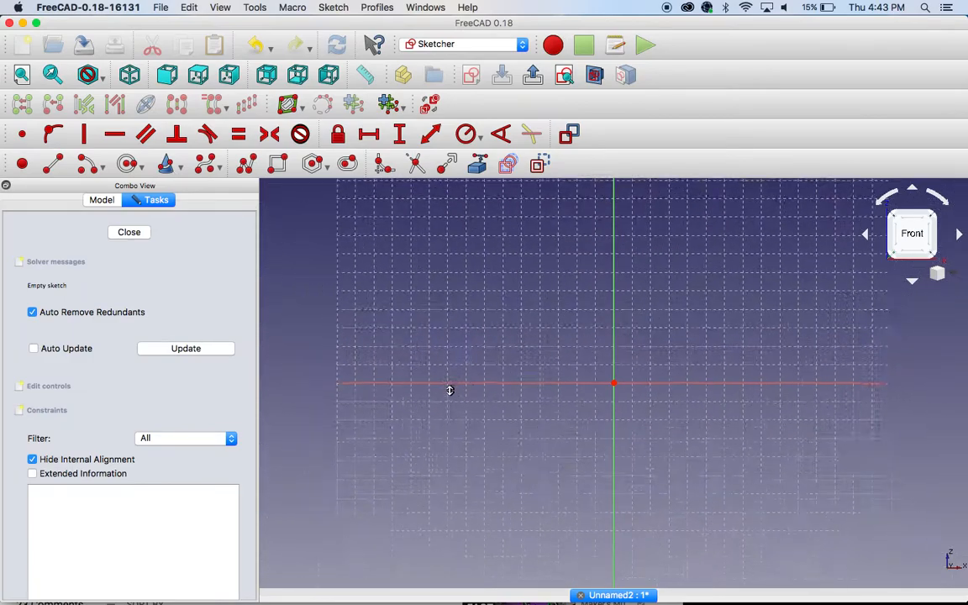
Step: Draw a closed polyline leg profile with a vertical side about 6.35 in tall and a zigzag opposite side with three outward points
left_click(249, 165)
left_click(514, 438)
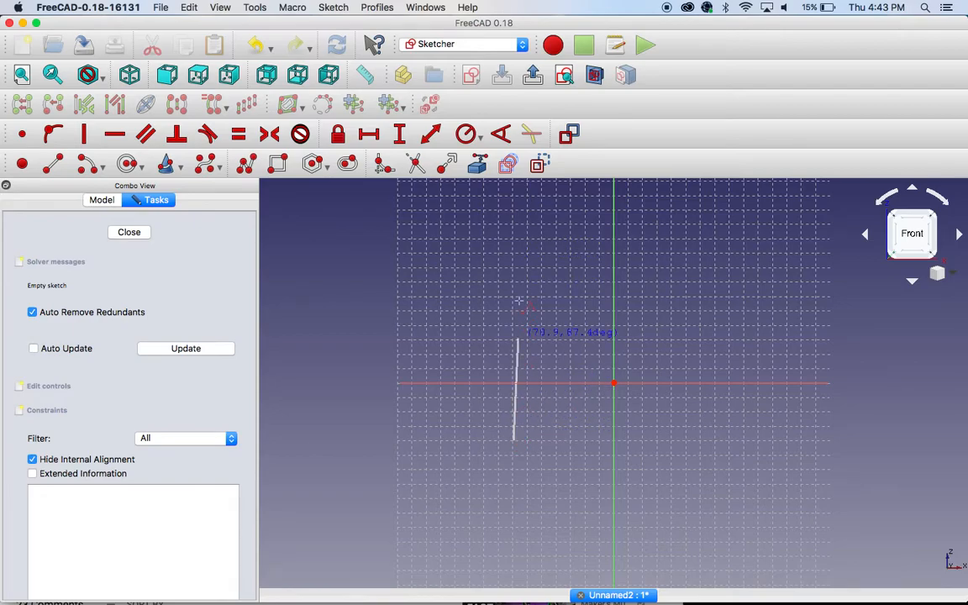
left_click(514, 206)
left_click(596, 253)
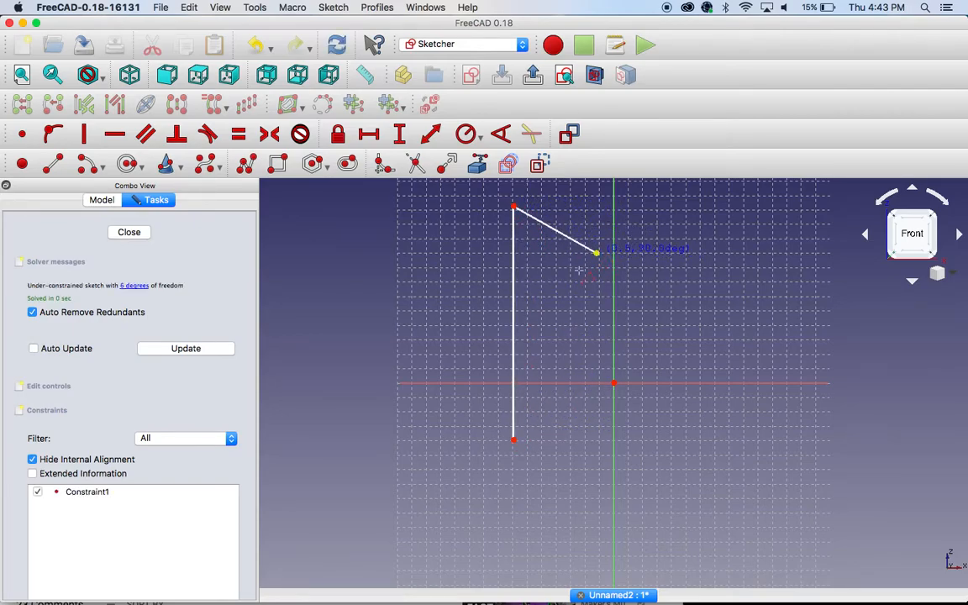
left_click(558, 294)
left_click(611, 336)
left_click(568, 359)
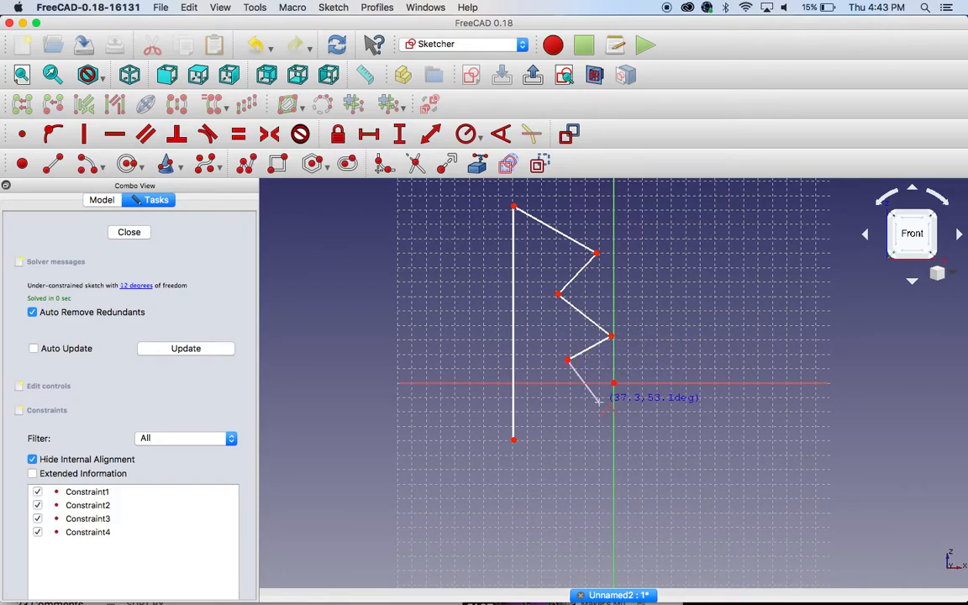
left_click(598, 404)
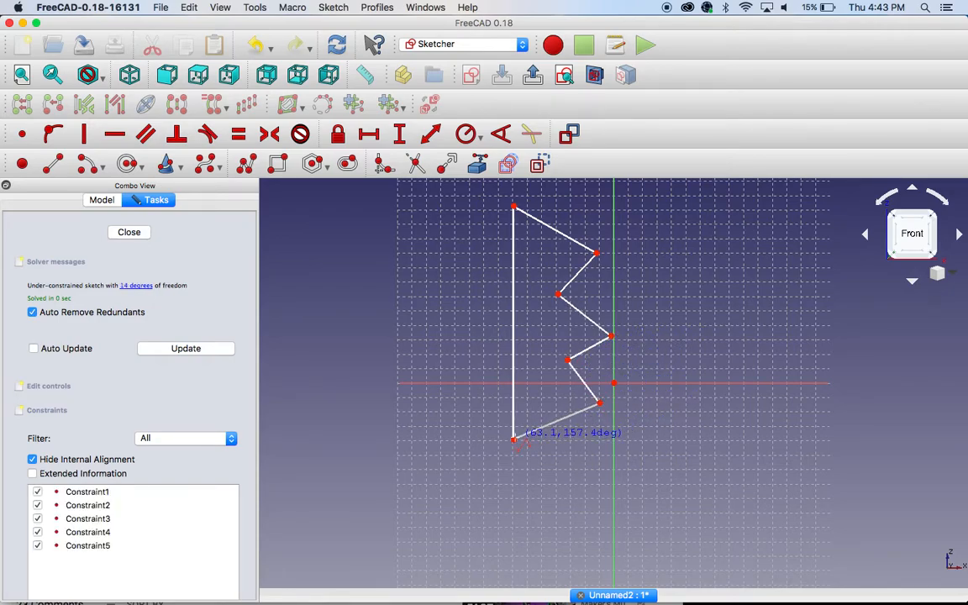
left_click(514, 439)
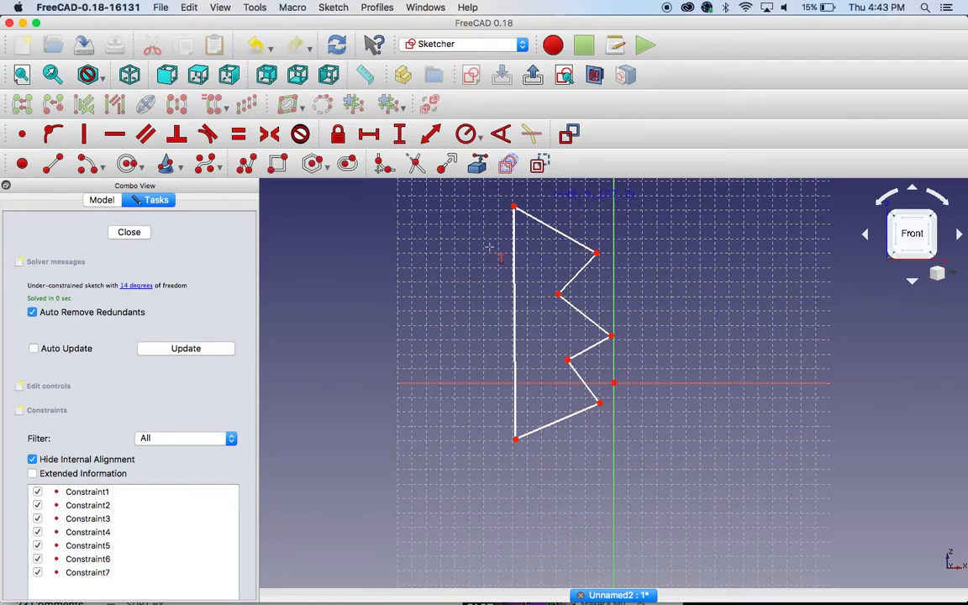
Step: Constrain the vertical side of the leg profile to 6 in and close the sketch
left_click(513, 285)
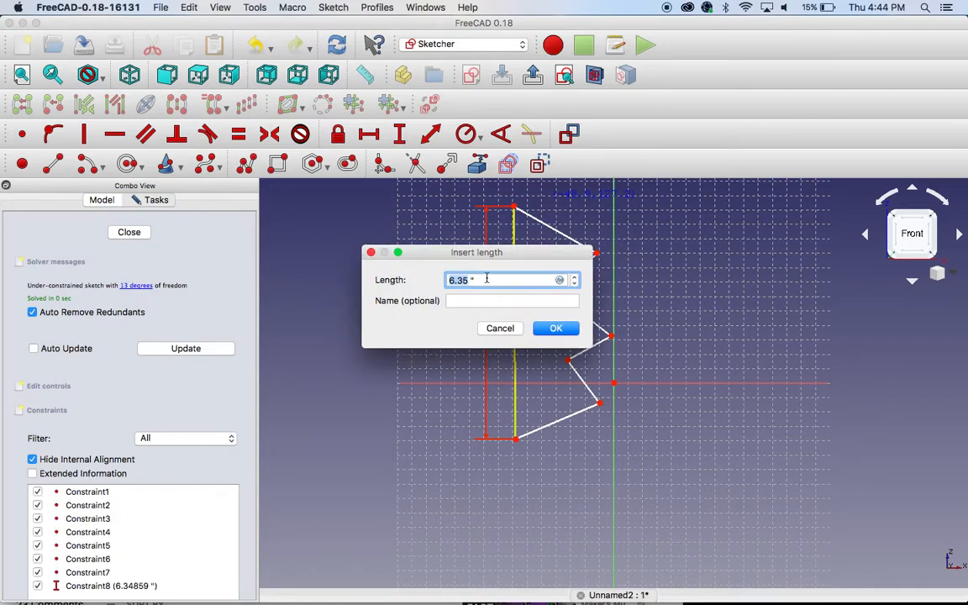
left_click_drag(484, 281, 425, 281)
type("6 in")
key("Return")
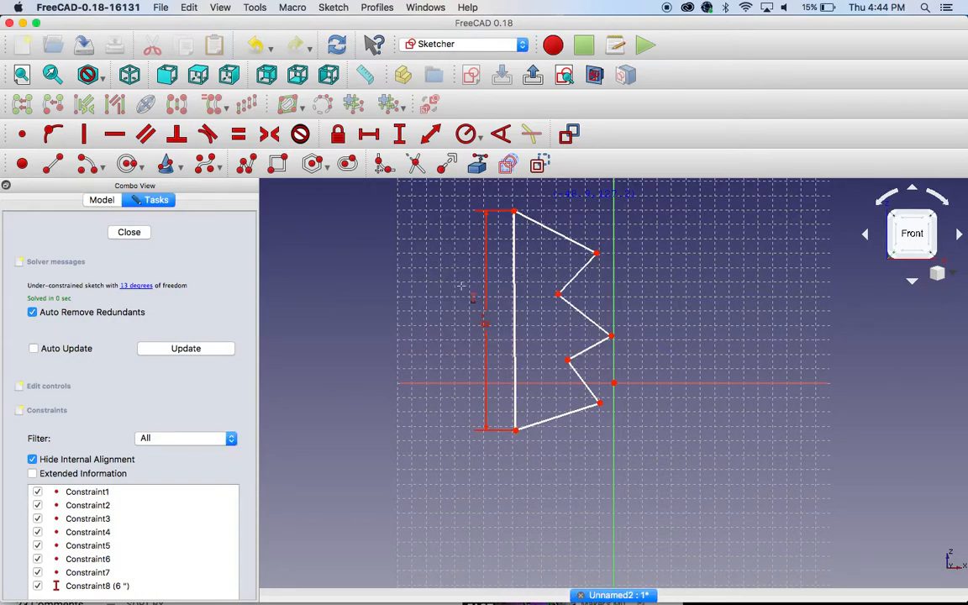
mouse_move(628, 307)
middle_mouse_down()
mouse_move(651, 300)
mouse_move(600, 395)
mouse_move(588, 379)
middle_mouse_up()
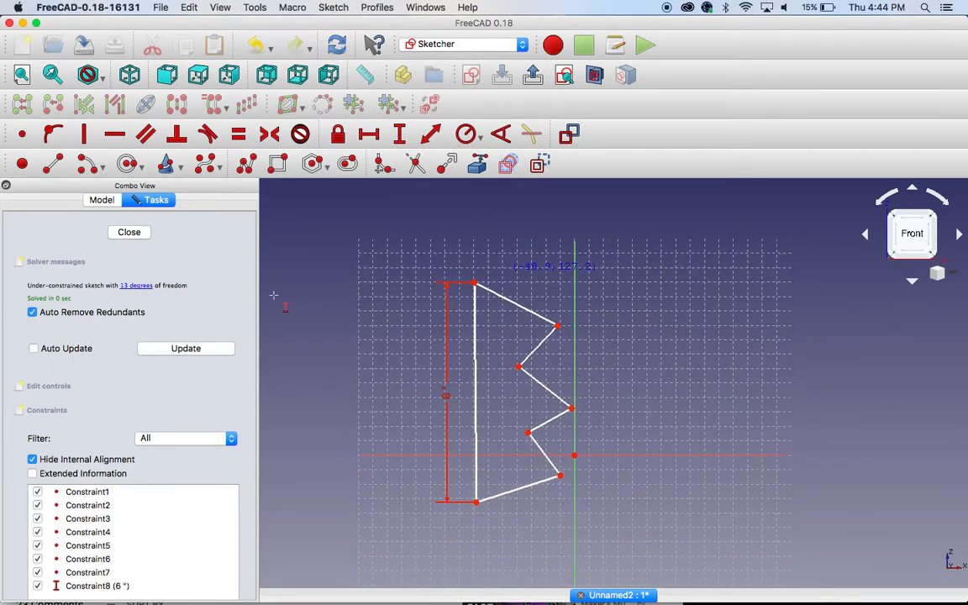
left_click(94, 200)
left_click(147, 200)
left_click(123, 233)
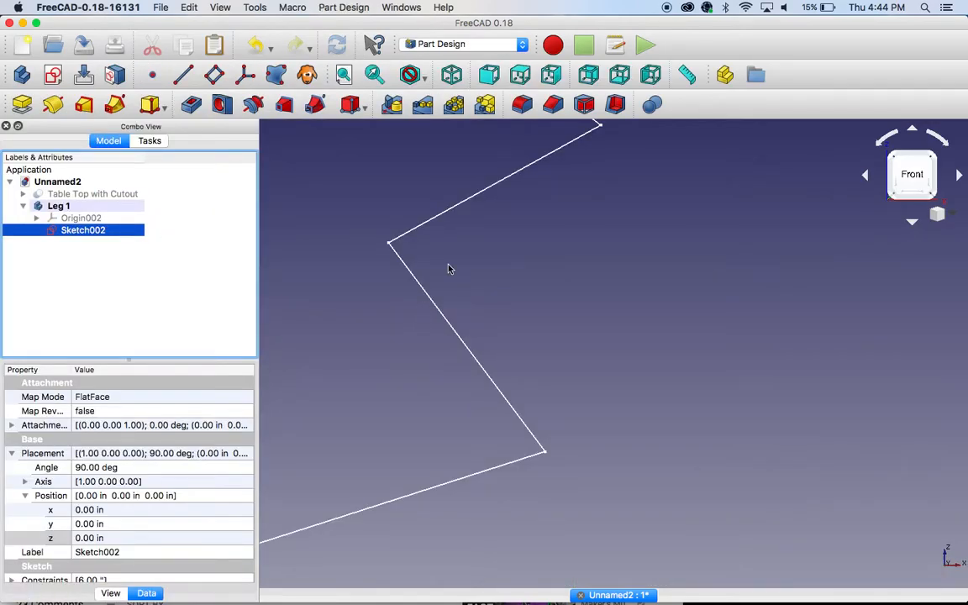
Step: Pad the zigzag leg profile of Leg 1 to a length of 1 in
scroll(452, 295, "down", 5)
scroll(457, 335, "down", 1)
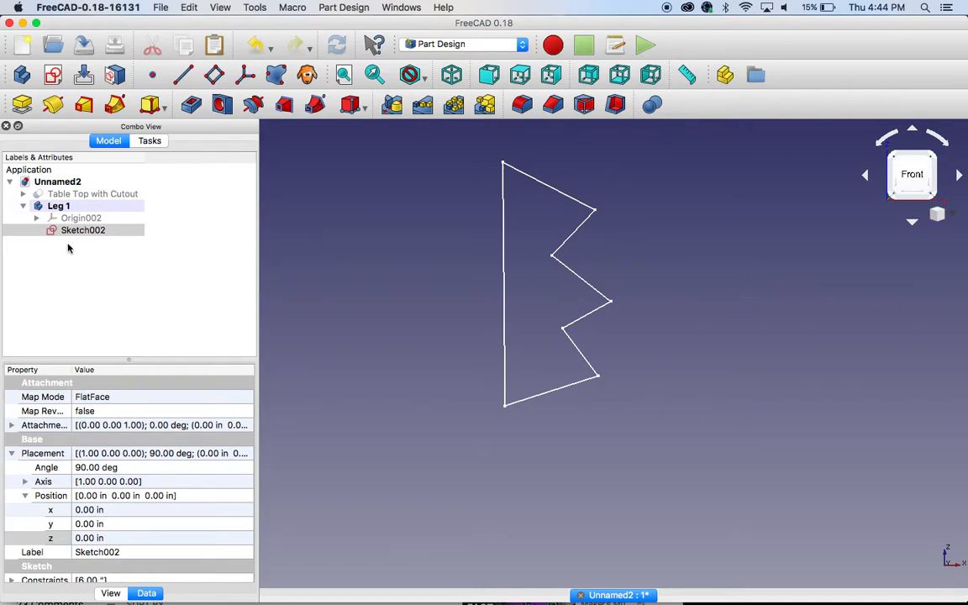
left_click(22, 104)
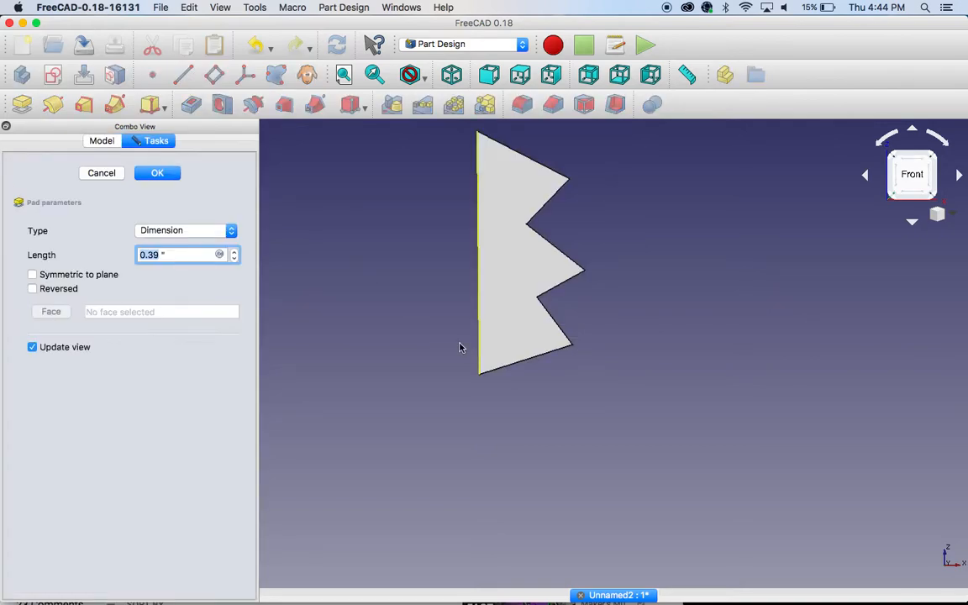
left_click(370, 274)
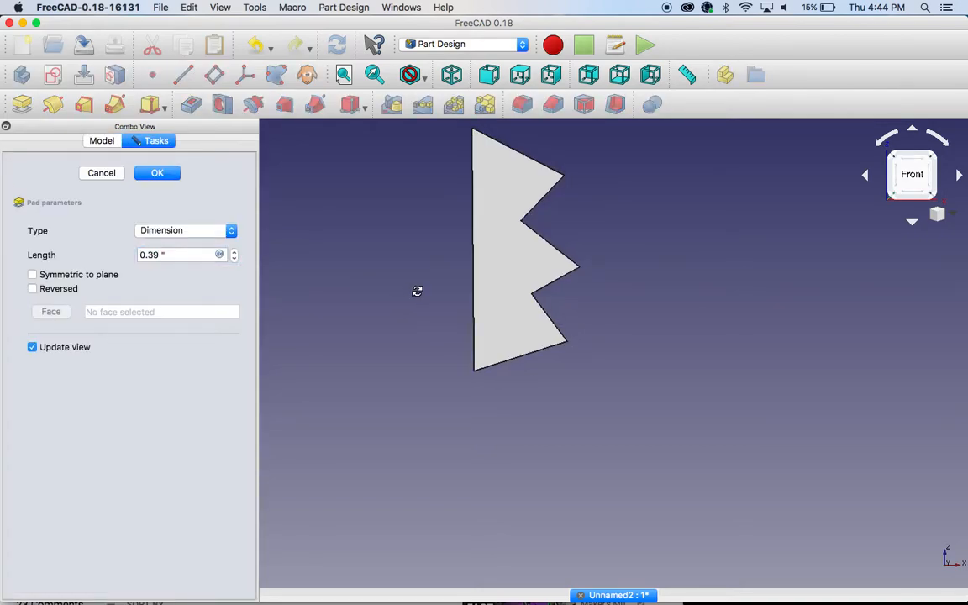
left_click_drag(417, 291, 489, 324)
left_click_drag(184, 253, 113, 253)
type("1")
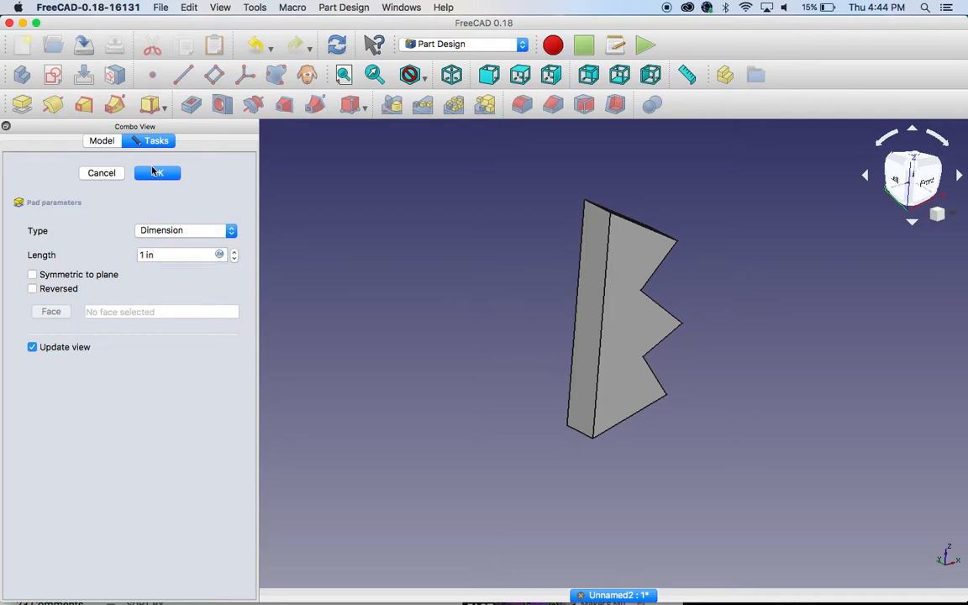
left_click(158, 172)
Step: Make the Table Top with Cutout visible together with Leg 1
left_click(88, 194)
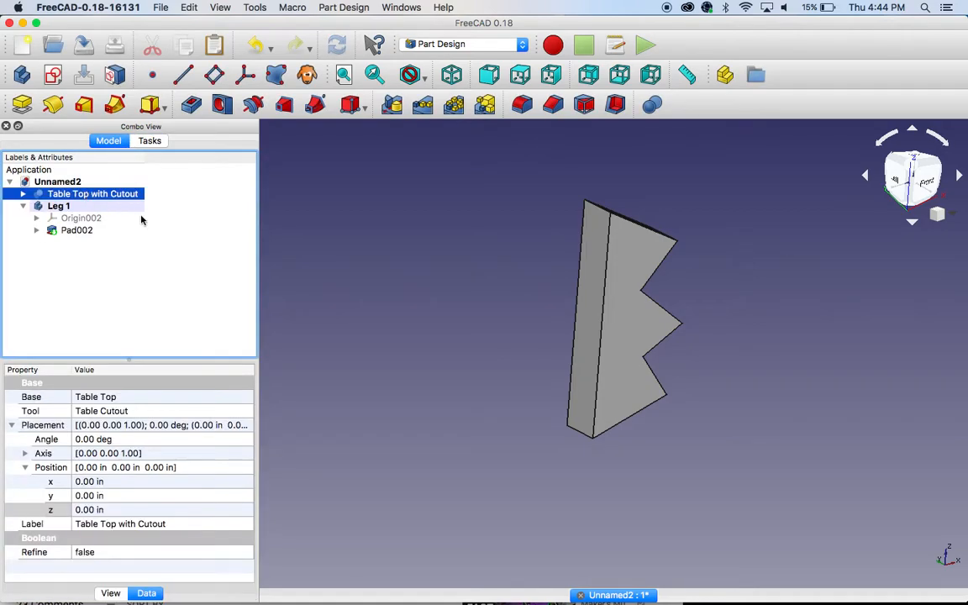
left_click(490, 293)
scroll(491, 290, "down", 5)
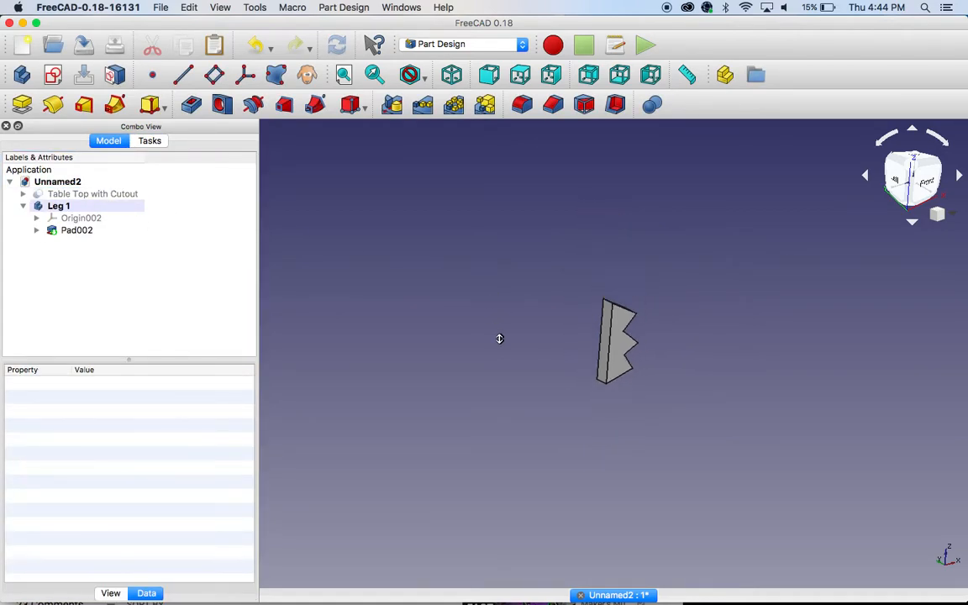
scroll(514, 430, "up", 5)
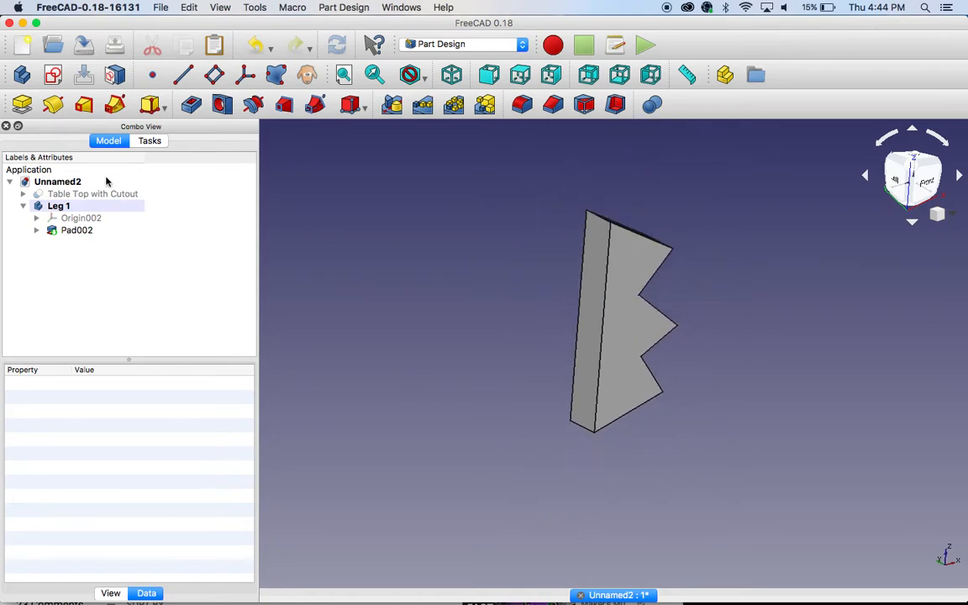
left_click(107, 194)
key("space")
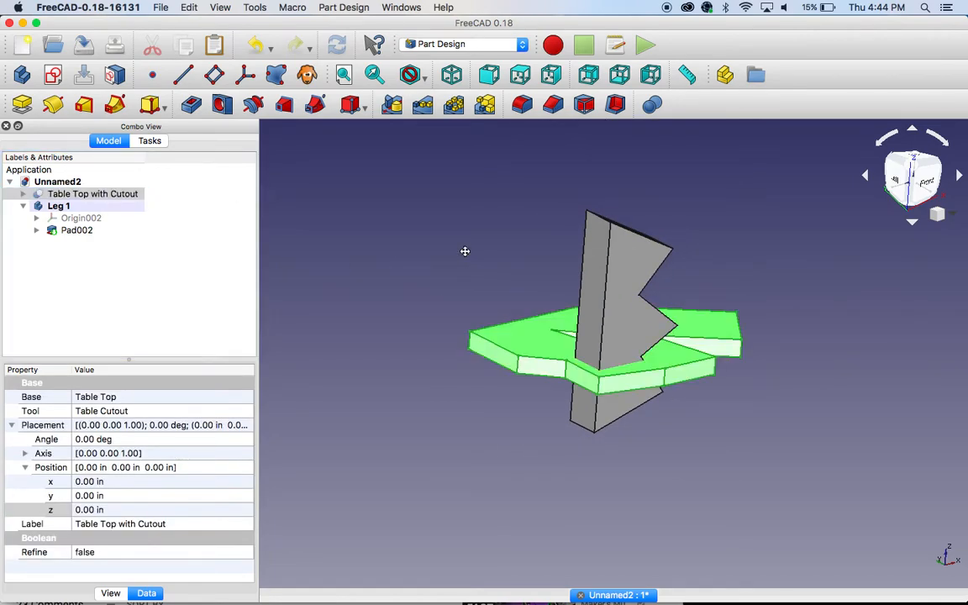
middle_click_drag(465, 250, 336, 211)
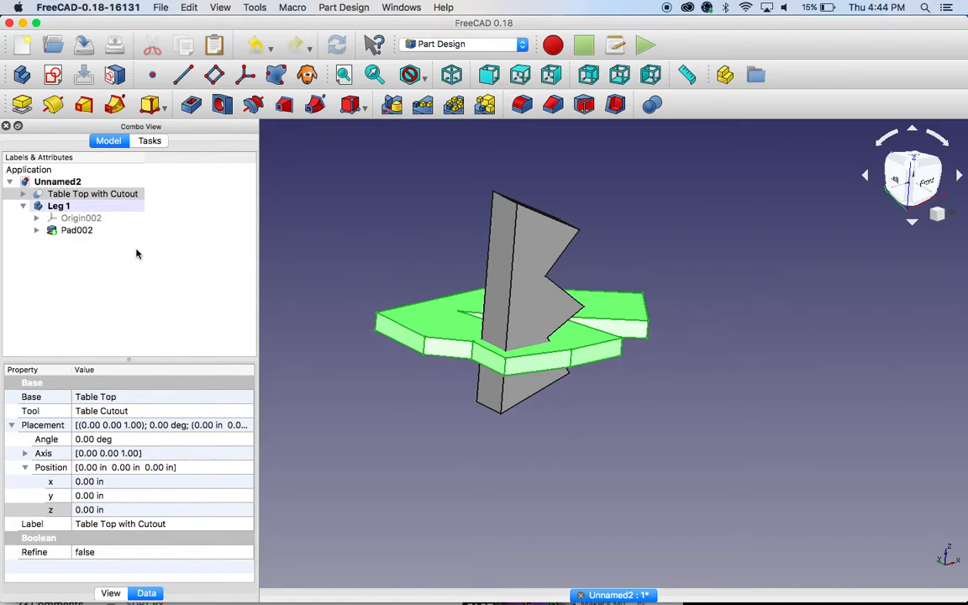
Step: Lower the Leg 1 body beneath the table top by setting its placement Z position to -4.4 in
left_click(63, 207)
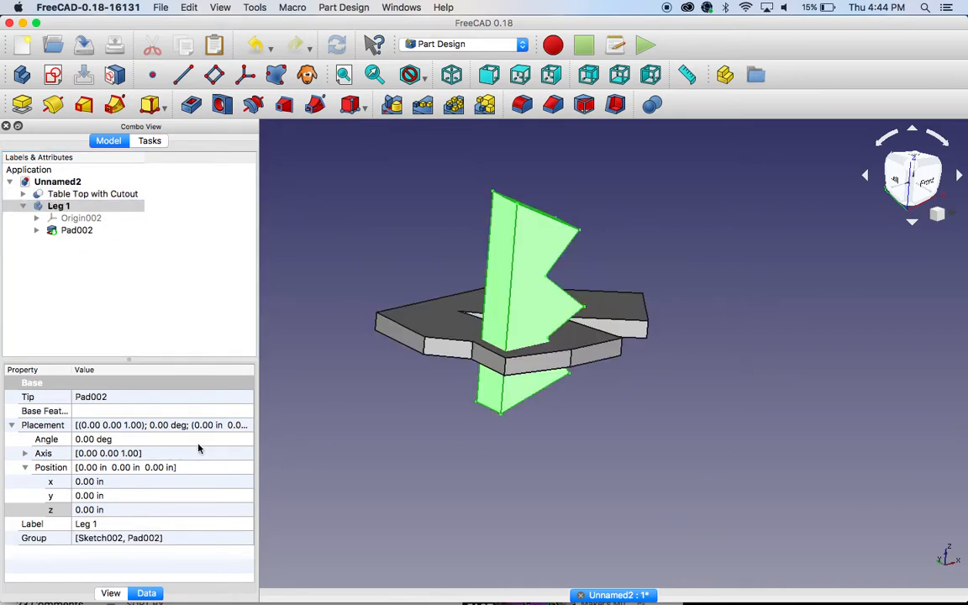
left_click(126, 510)
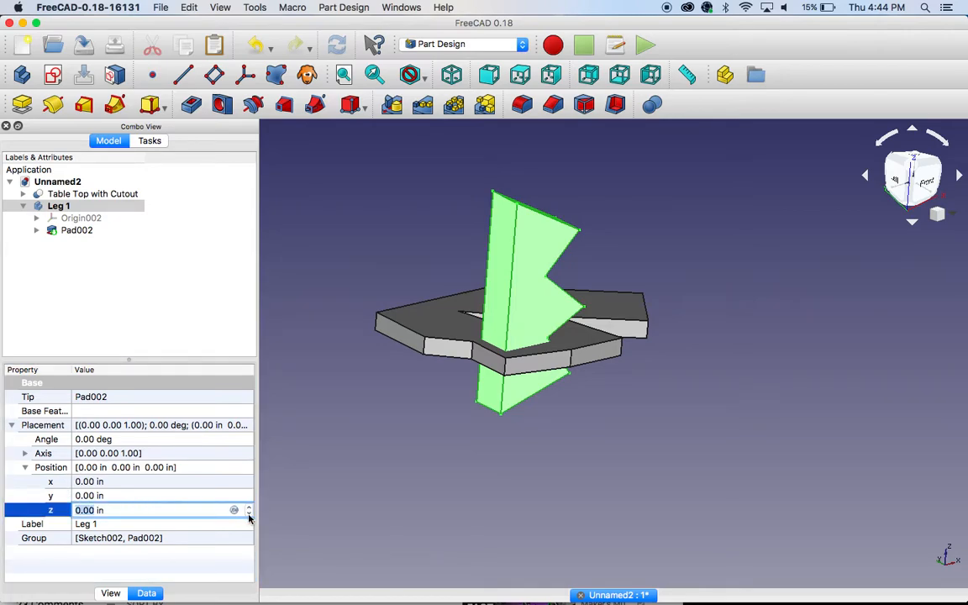
left_click(249, 515)
left_click(248, 515)
left_click(248, 514)
left_click(249, 514)
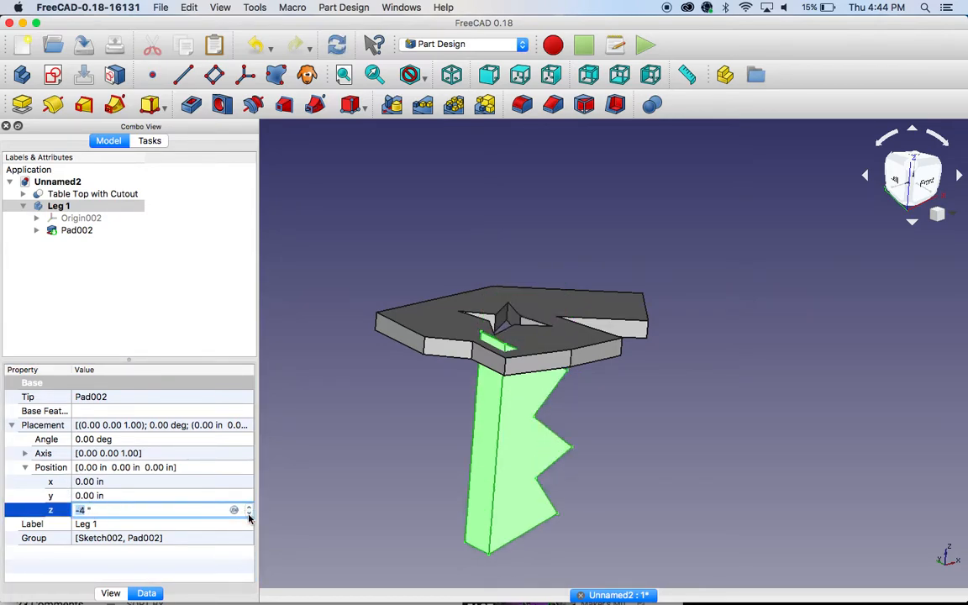
key("Return")
left_click(112, 510)
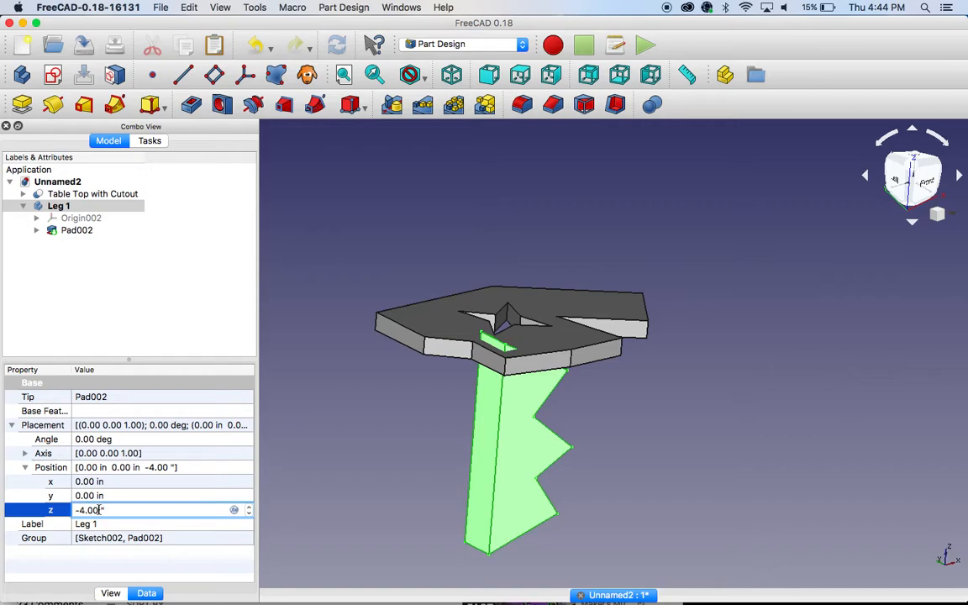
type("25")
key("BackSpace")
key("BackSpace")
type("4")
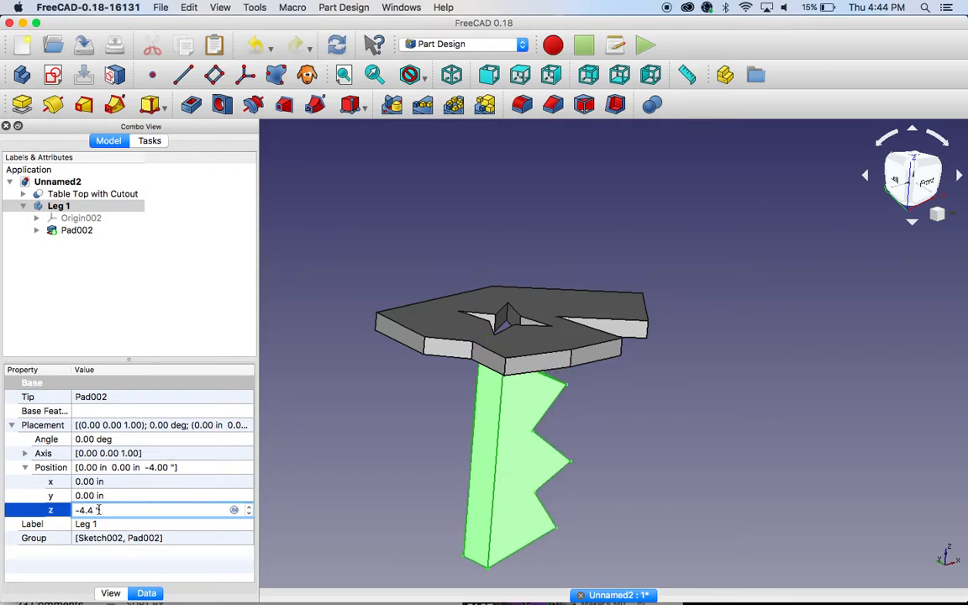
key("Return")
middle_click_drag(572, 486, 545, 466)
left_click(631, 373)
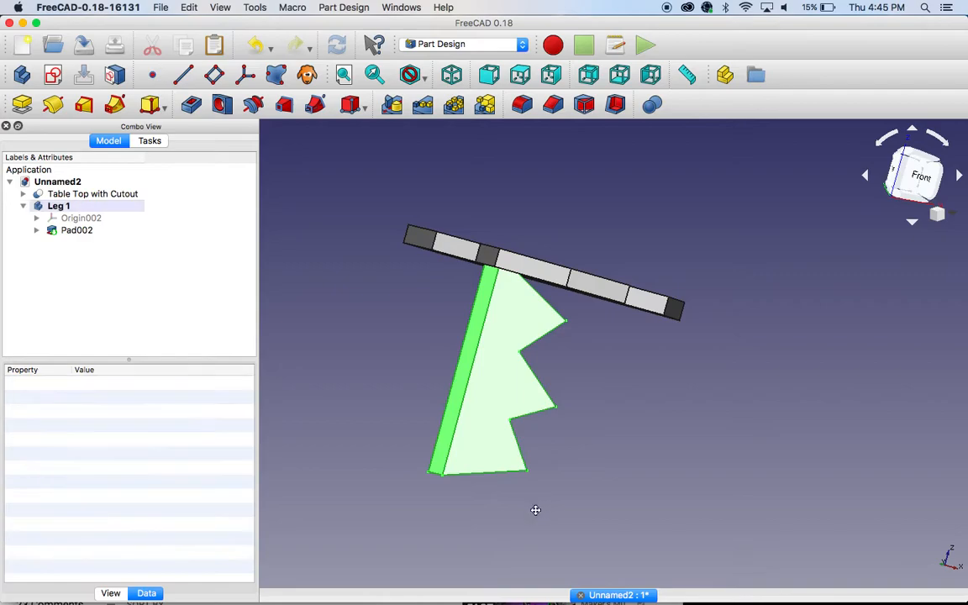
middle_click_drag(631, 373, 619, 453)
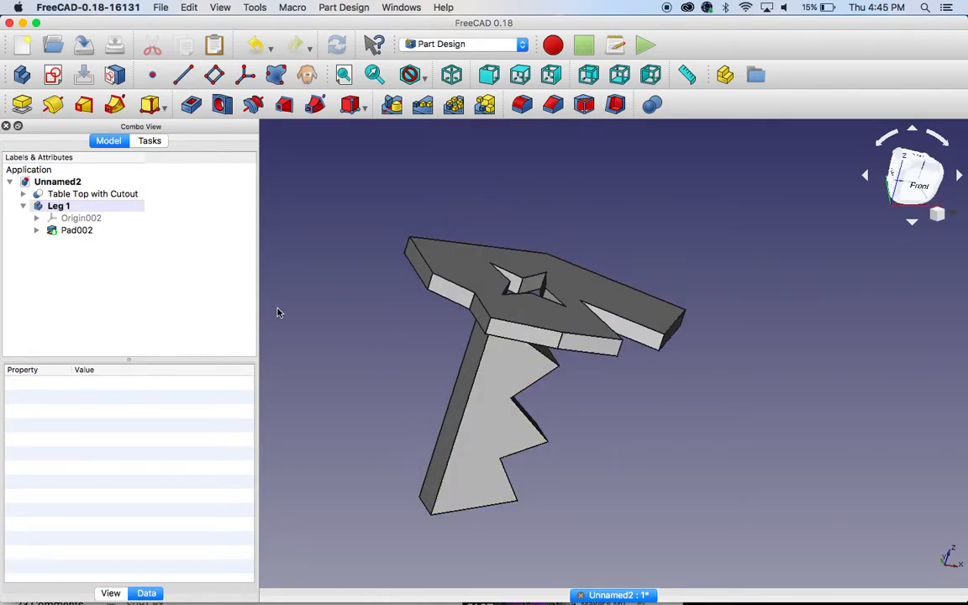
mouse_move(392, 321)
middle_mouse_down()
mouse_move(359, 300)
mouse_move(387, 257)
mouse_move(390, 328)
mouse_move(394, 309)
middle_mouse_up()
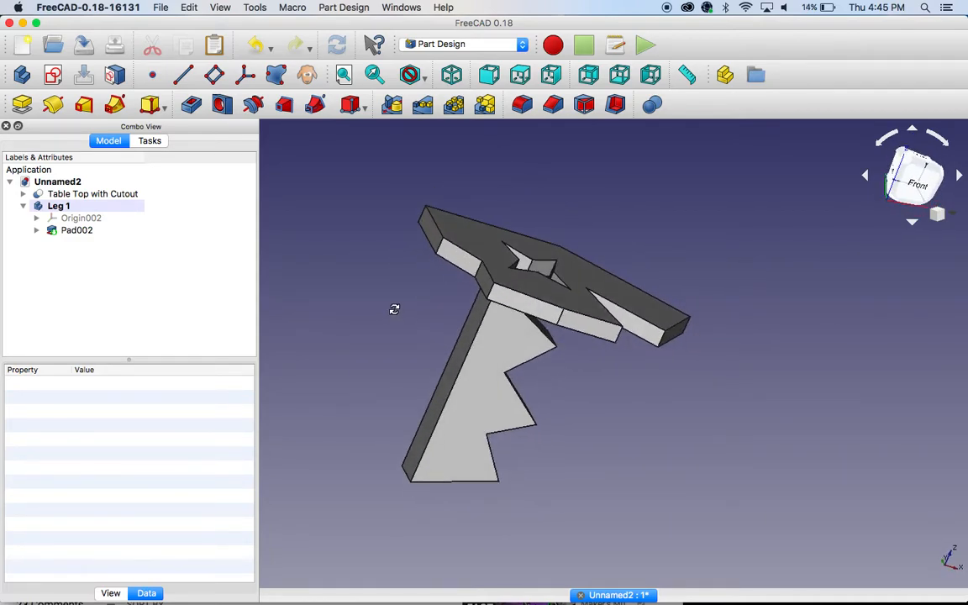
Step: Create a new body and rename it Leg 2
left_click(21, 76)
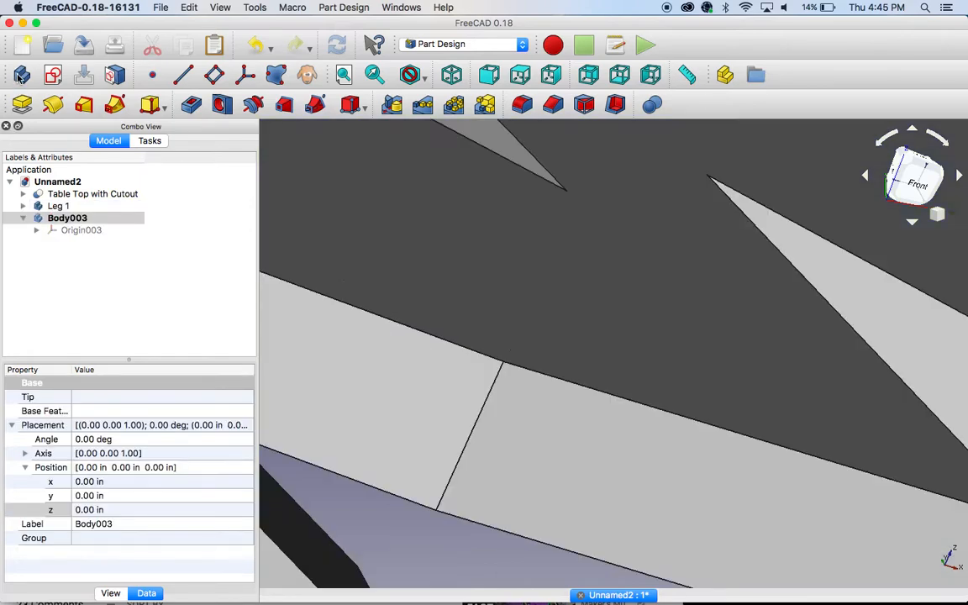
right_click(59, 220)
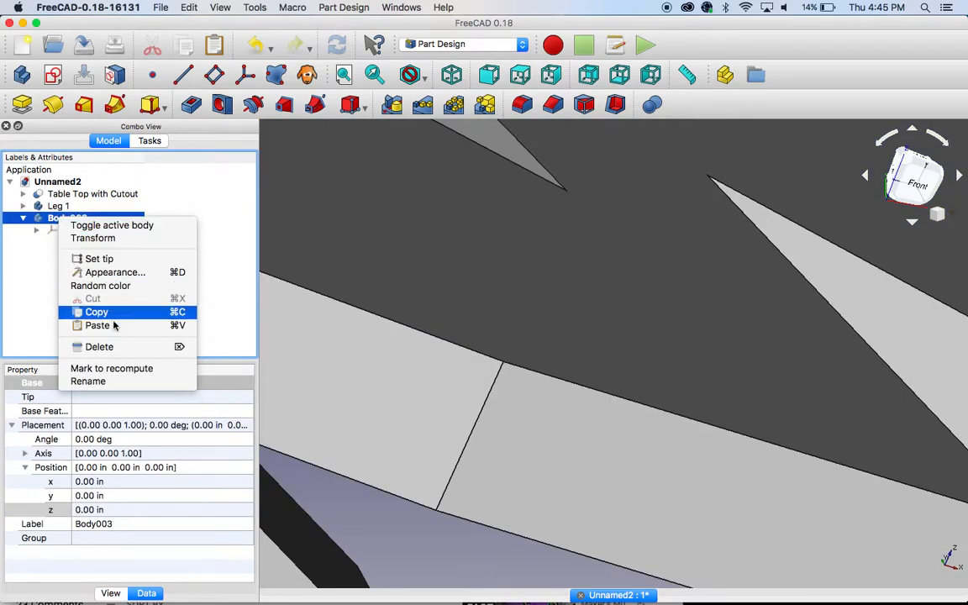
left_click(106, 381)
type("Leg 2")
key("Return")
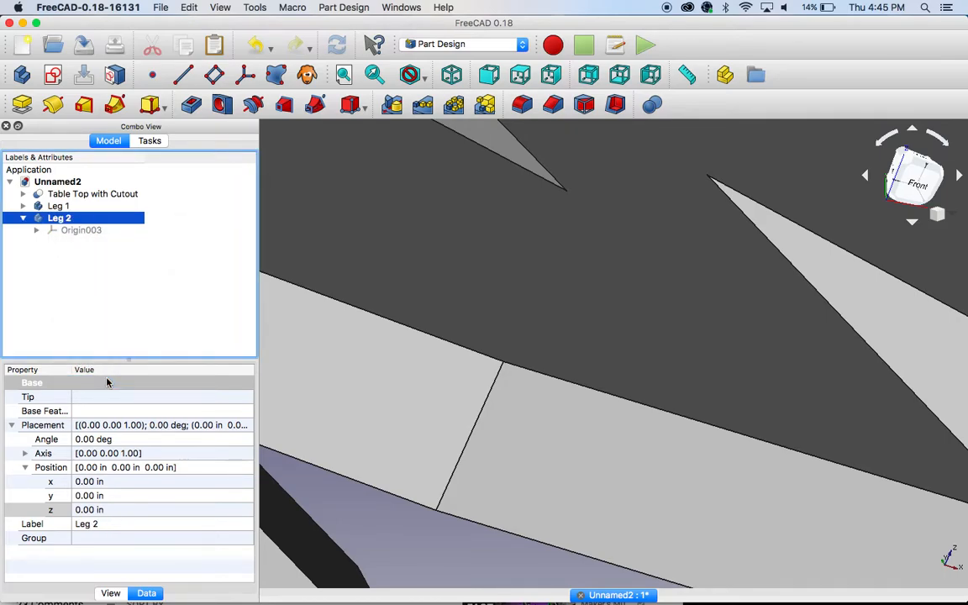
Step: Hide Leg 1 and the Table Top with Cutout
left_click(59, 208)
key("space")
left_click(67, 196)
key("space")
Step: Start a new sketch on the XZ plane of the Leg 2 body, with the model viewed from the front
left_click(52, 74)
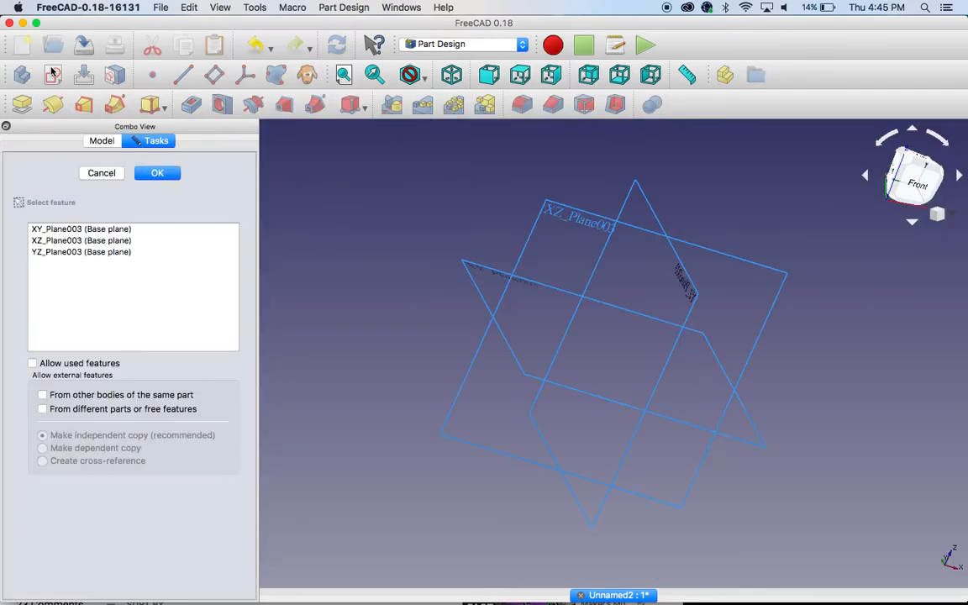
left_click(918, 183)
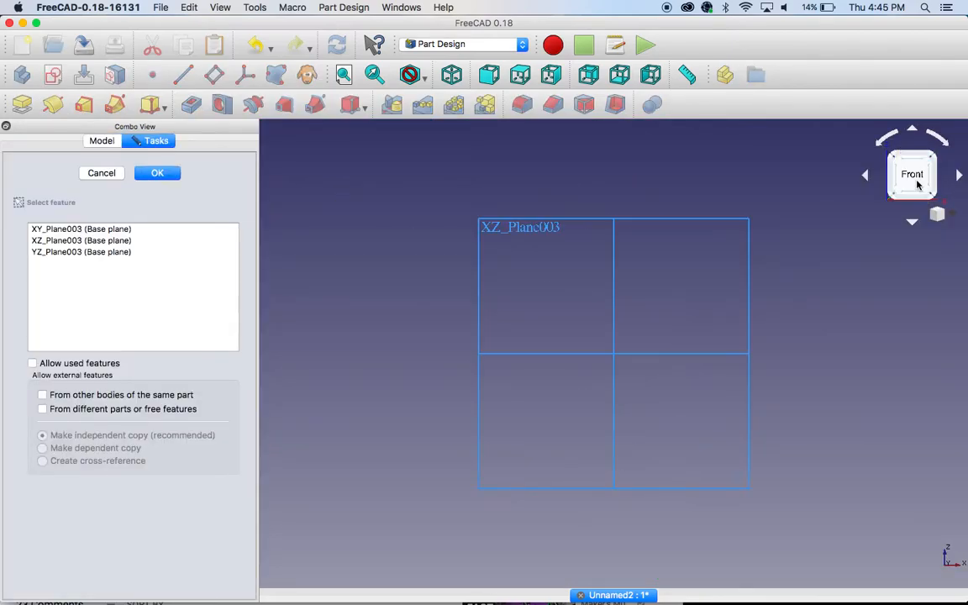
left_click(74, 240)
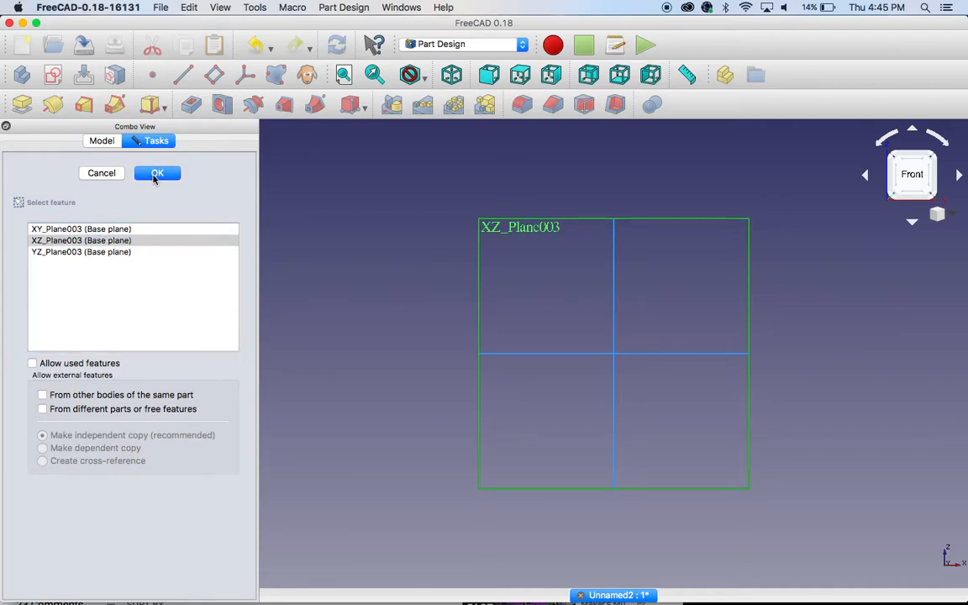
left_click(155, 174)
Step: Draw a closed polyline leg profile with a straight side about 6.83 in tall, a short top edge and one outward point at mid-height opposite
scroll(462, 387, "down", 5)
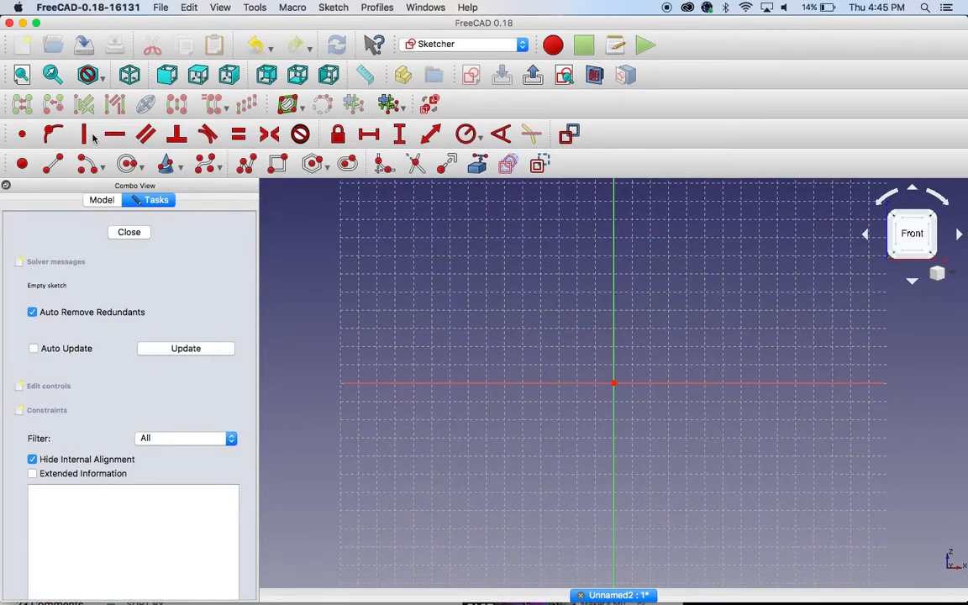
left_click(246, 164)
left_click(505, 221)
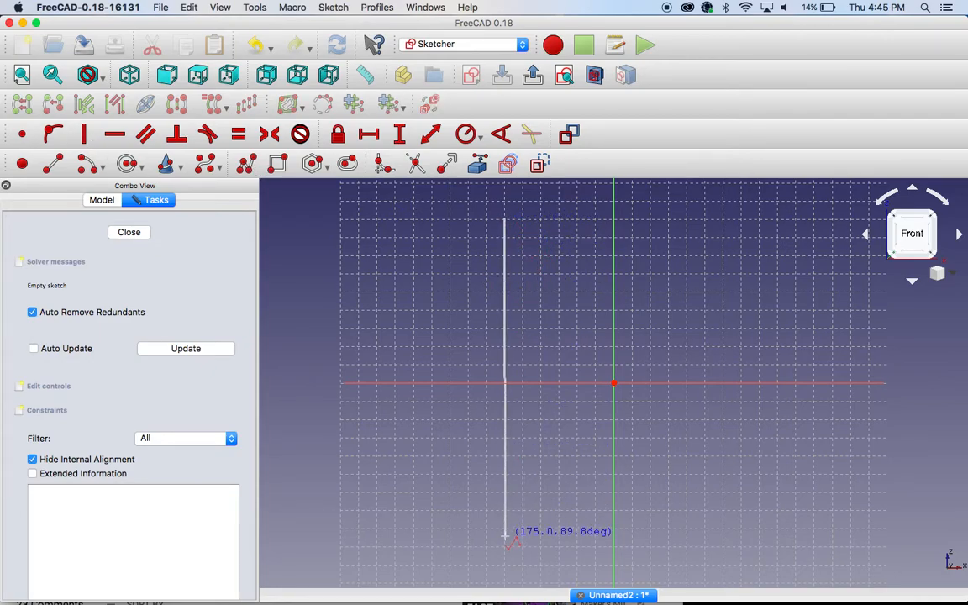
left_click(505, 536)
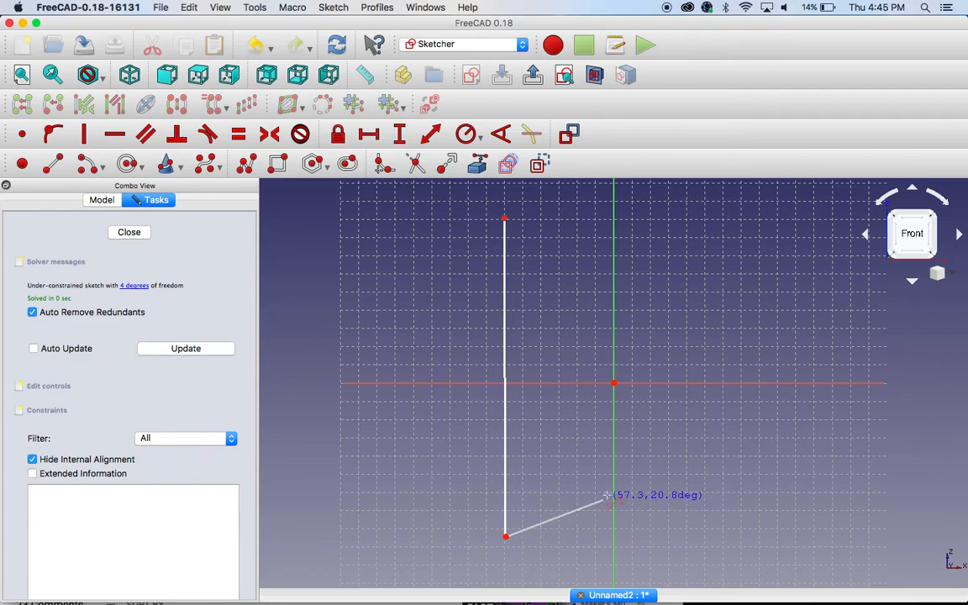
left_click(568, 464)
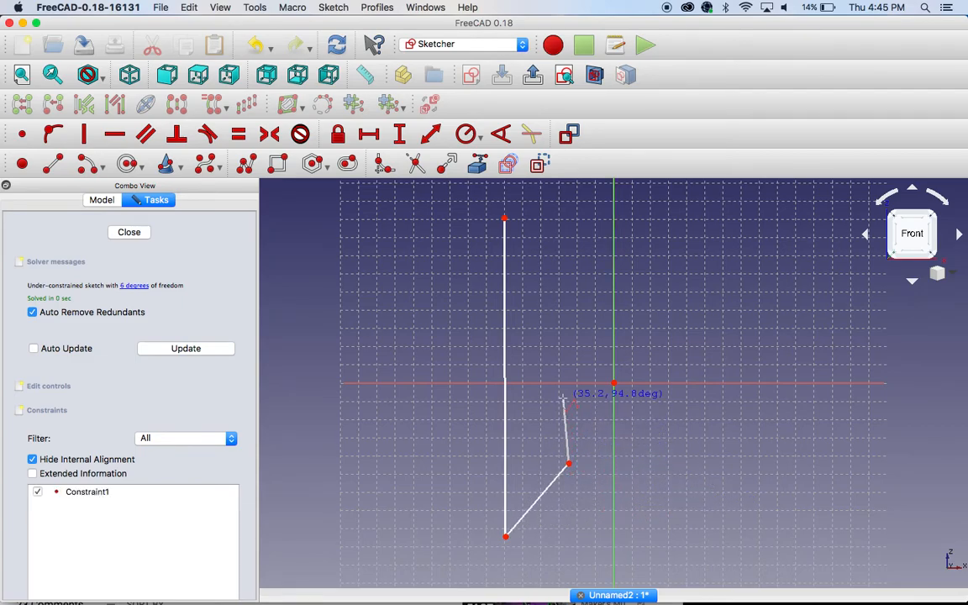
left_click(567, 399)
left_click(627, 353)
left_click(570, 312)
left_click(566, 253)
left_click(532, 221)
left_click(505, 219)
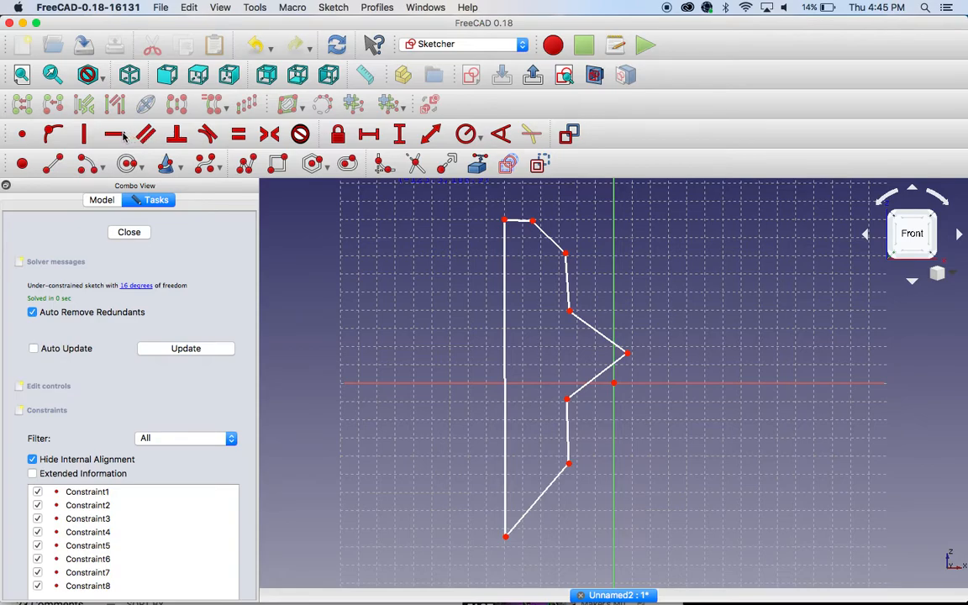
Step: Constrain the profile's short top edge horizontal and its long side vertical with a 6 in height, and close the sketch
left_click(521, 221)
left_click(400, 134)
left_click(505, 357)
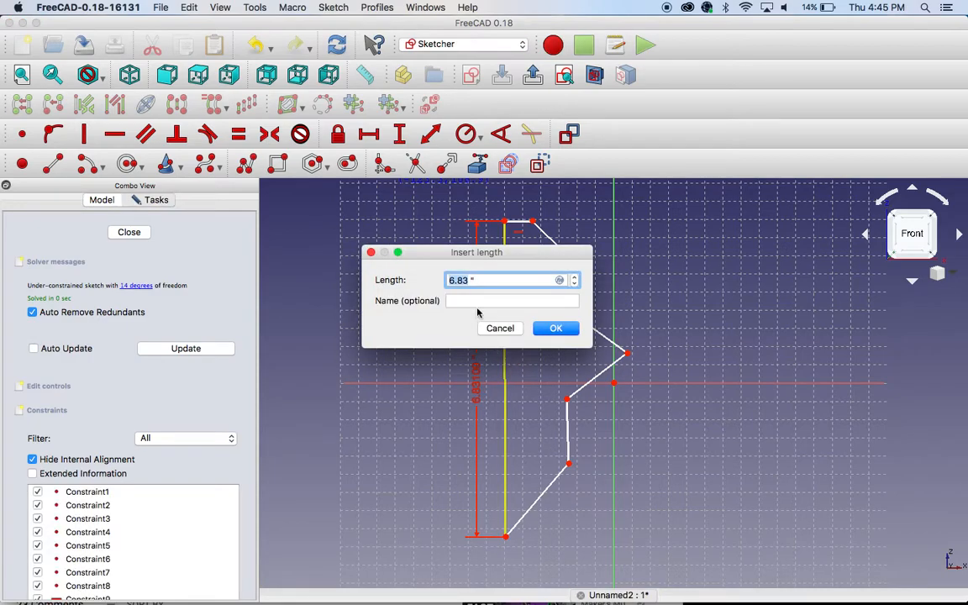
type("6")
key("Return")
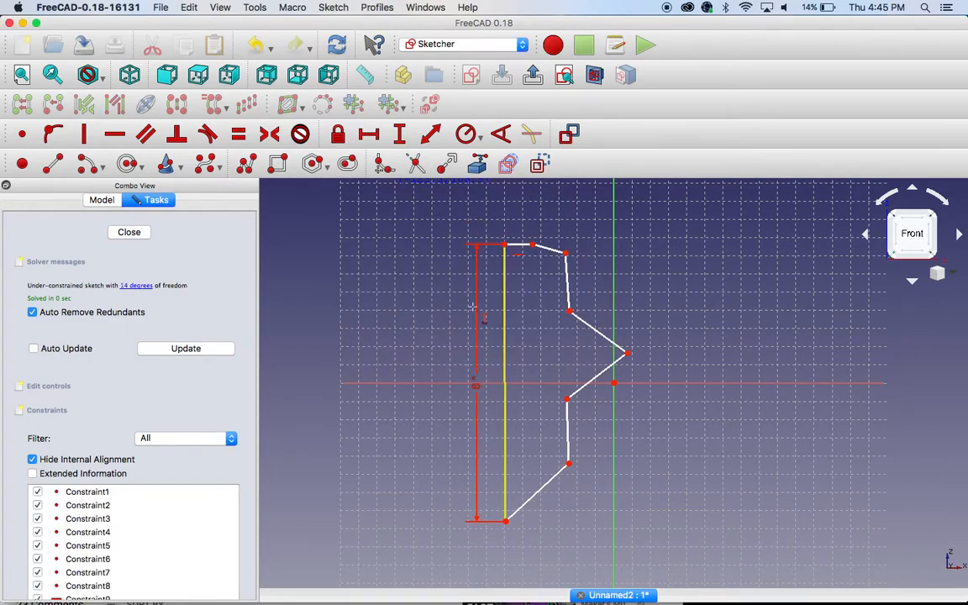
left_click(504, 345)
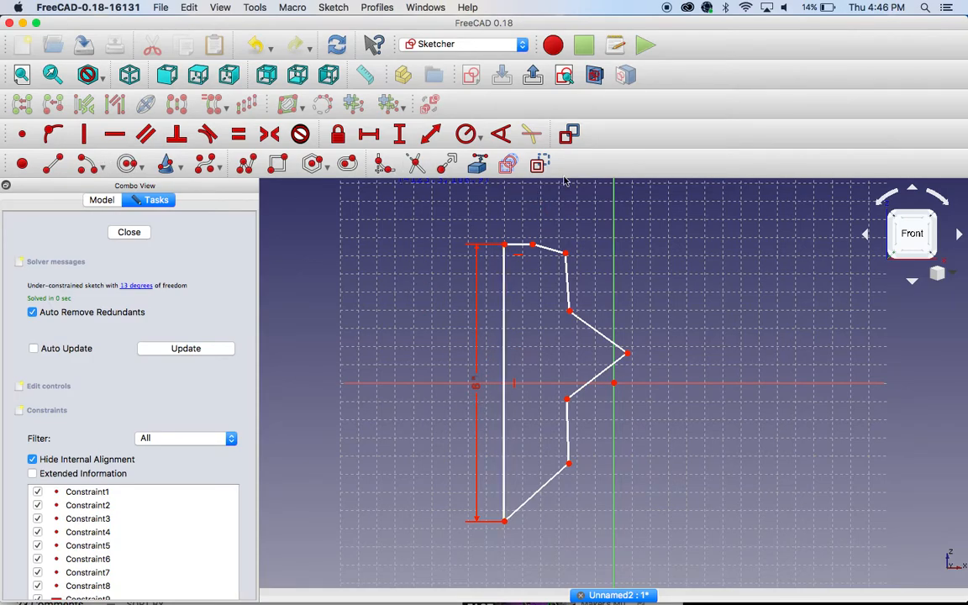
left_click(125, 238)
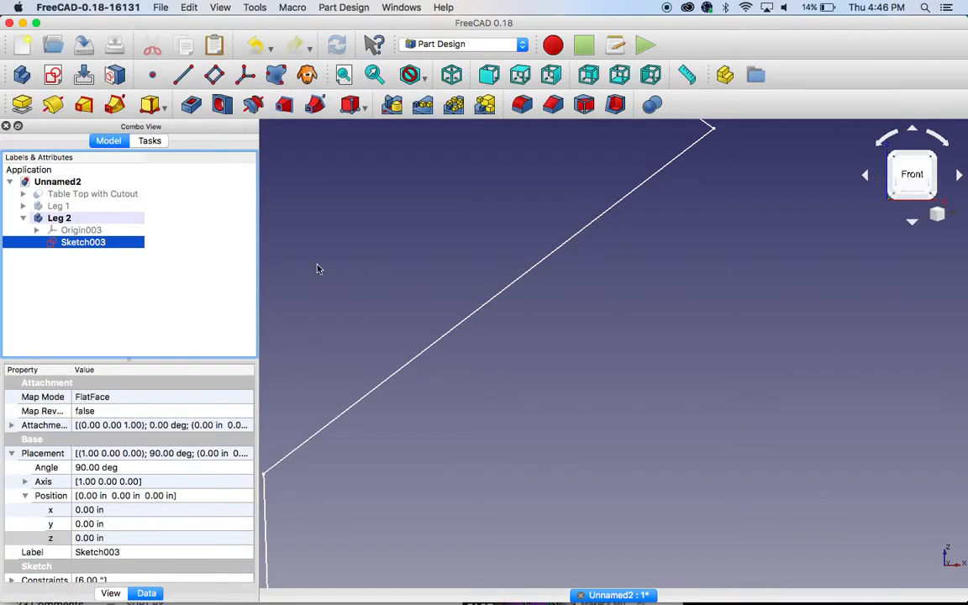
Step: Pad the Leg 2 profile to a length of 1 in
right_click_drag(405, 260, 416, 348, "ctrl+shift")
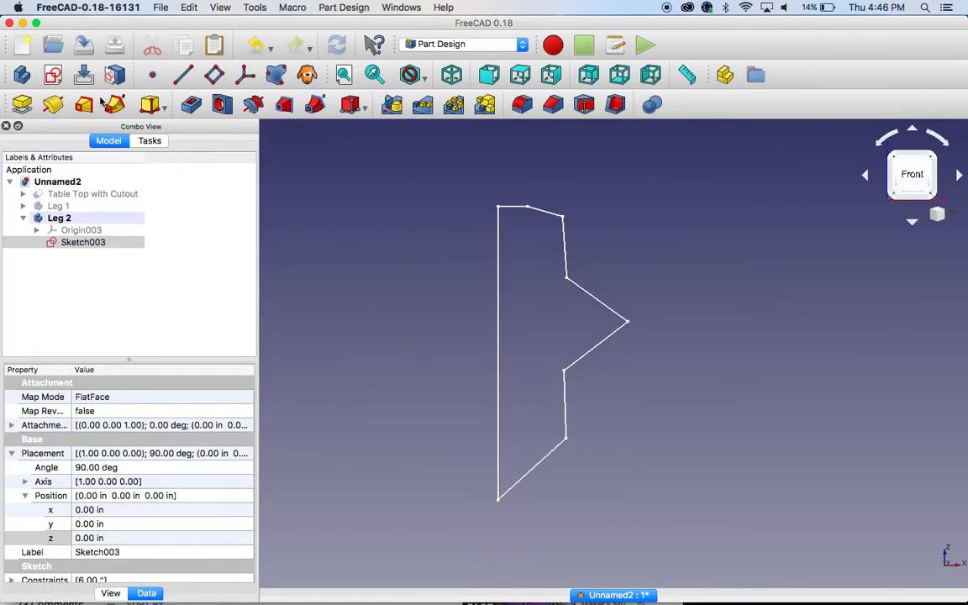
left_click(25, 107)
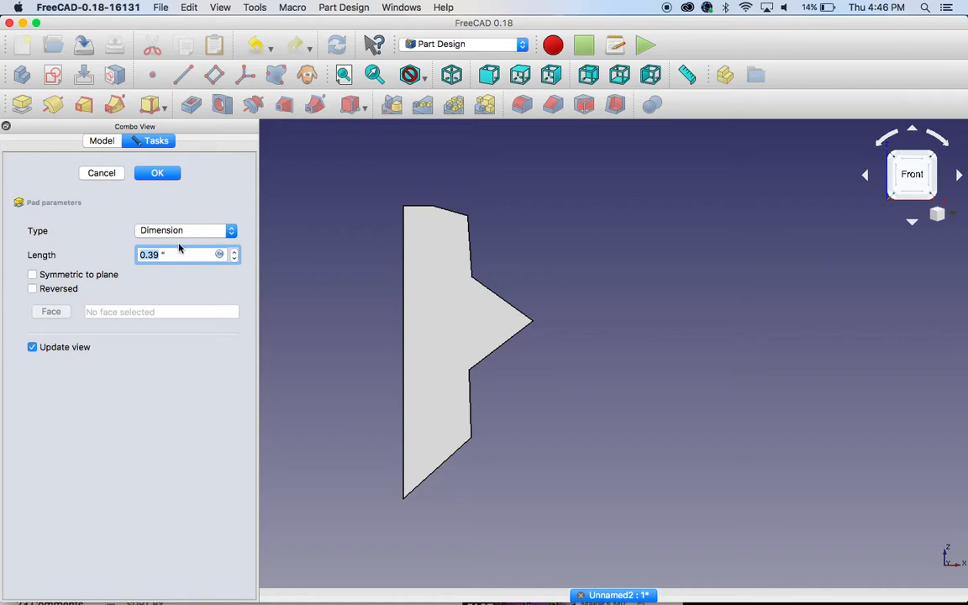
type("1")
key("Return")
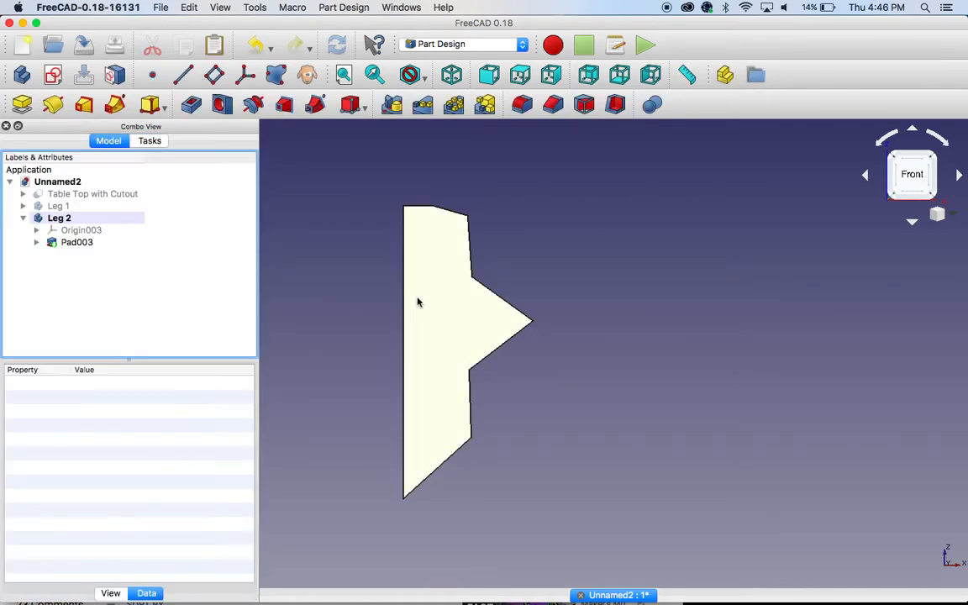
Step: Show the Leg 1 body and Table Top with Cutout again alongside Leg 2
left_click(432, 292)
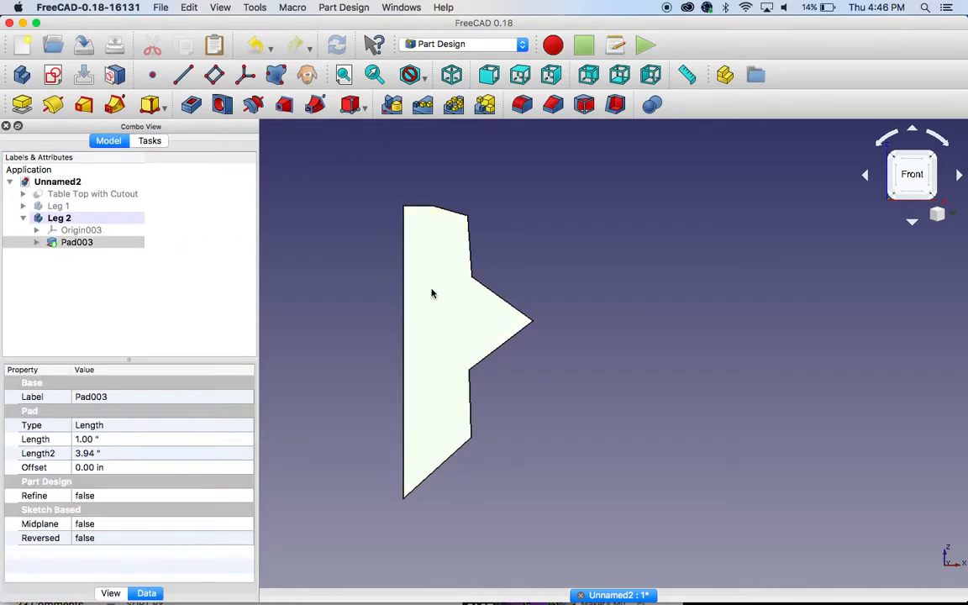
left_click_drag(352, 287, 406, 300)
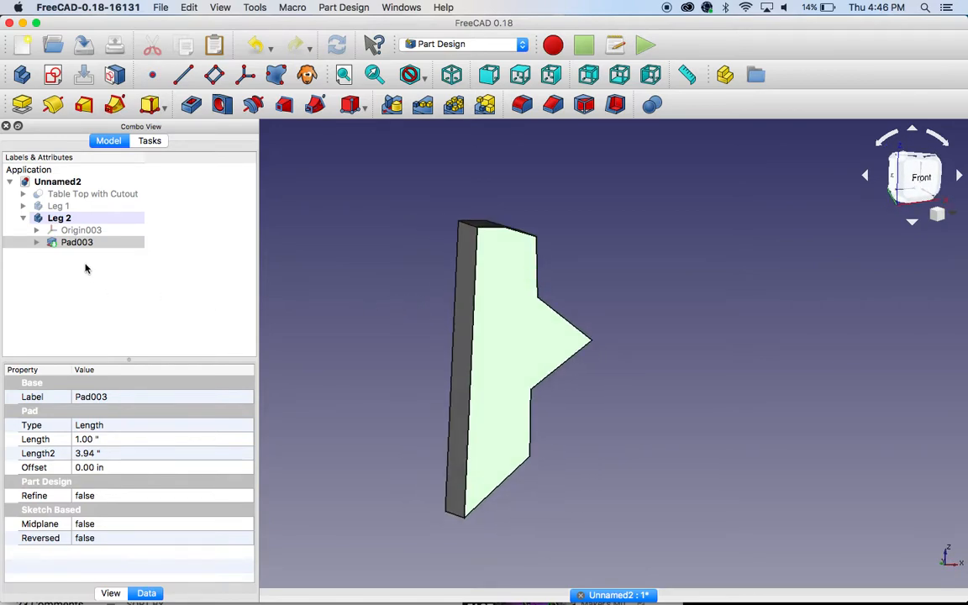
left_click(59, 206)
key("space")
left_click(68, 195)
key("space")
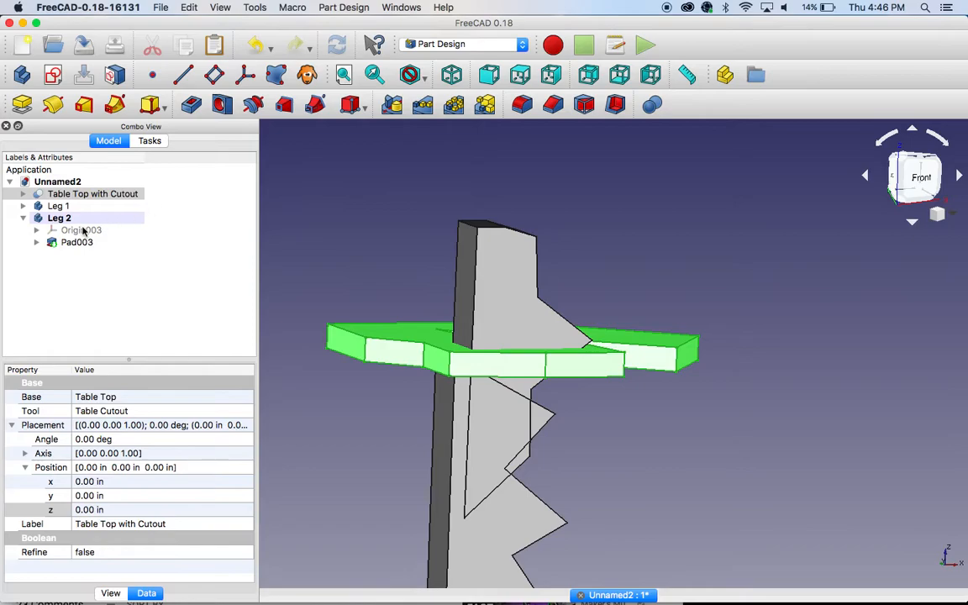
Step: Set the Y position of the Leg 2 body to 3 in
left_click(59, 218)
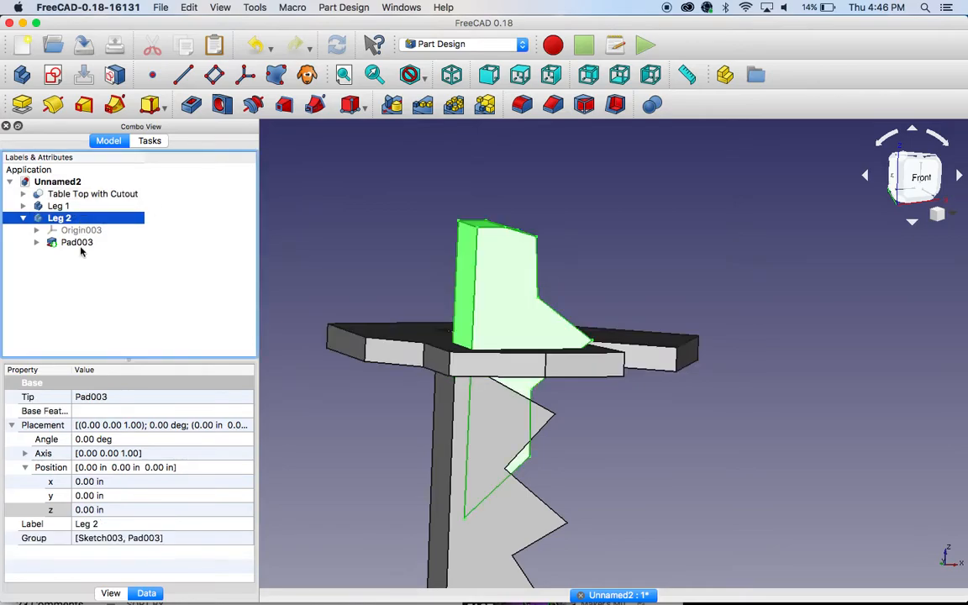
left_click(135, 496)
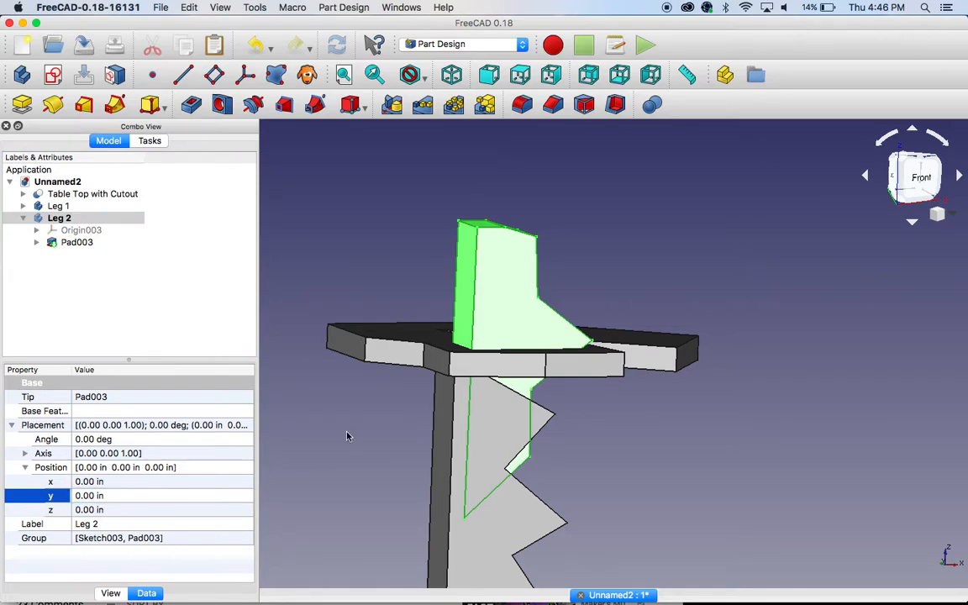
left_click(408, 442)
left_click_drag(390, 438, 508, 443)
left_click(58, 206)
left_click(58, 218)
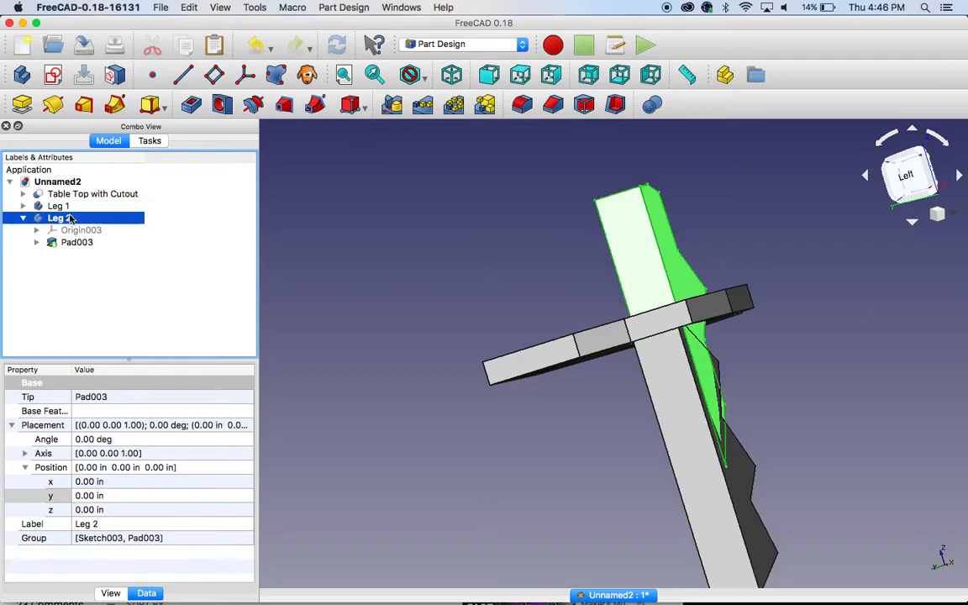
left_click(157, 496)
type("-1")
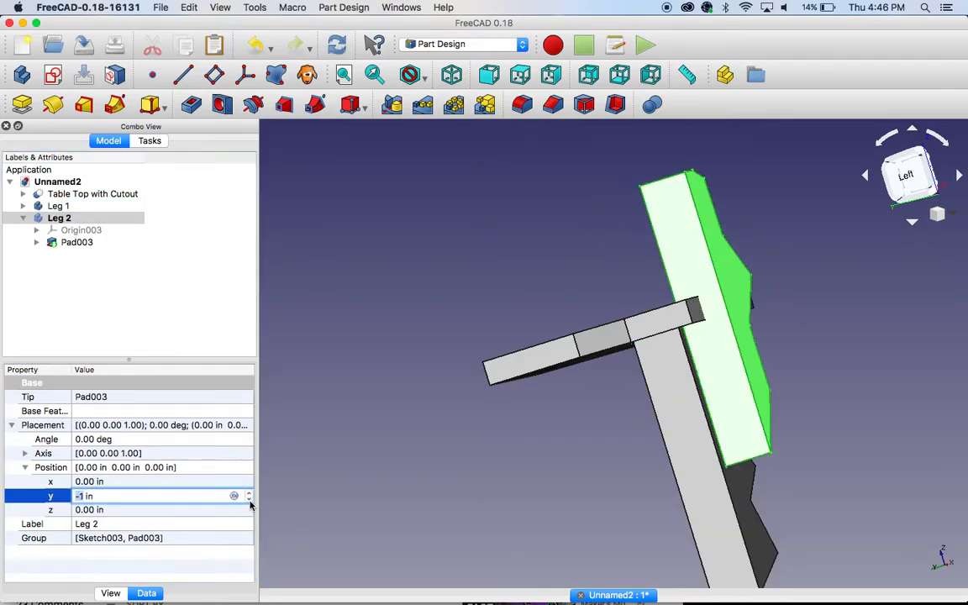
left_click(248, 494)
left_click(248, 494)
left_click(248, 493)
left_click(248, 493)
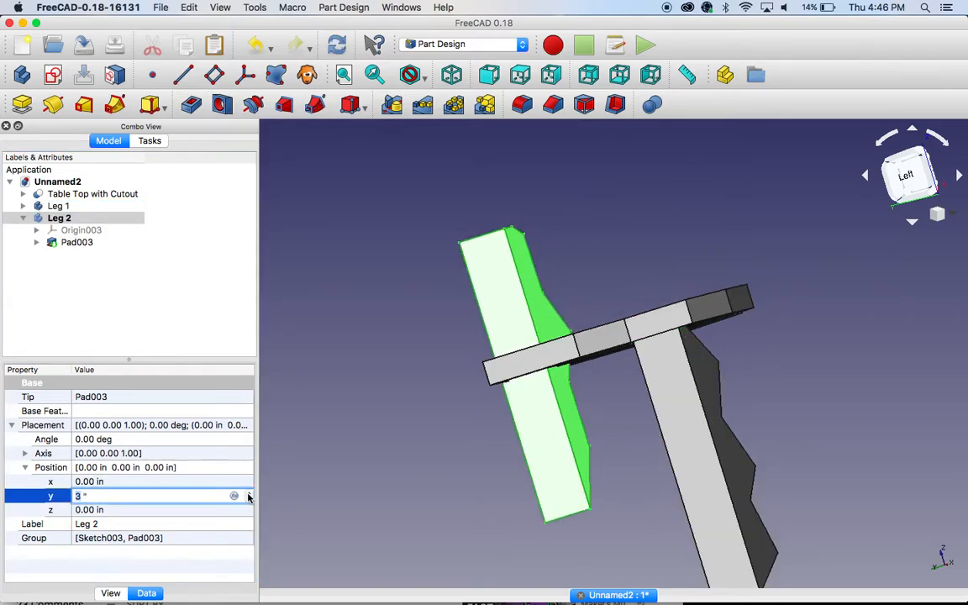
Step: Set the Y position of the Leg 2 body to 2.8 in, checking it against the table top's edge
left_click(384, 300)
middle_click_drag(385, 298, 424, 291)
left_click(59, 217)
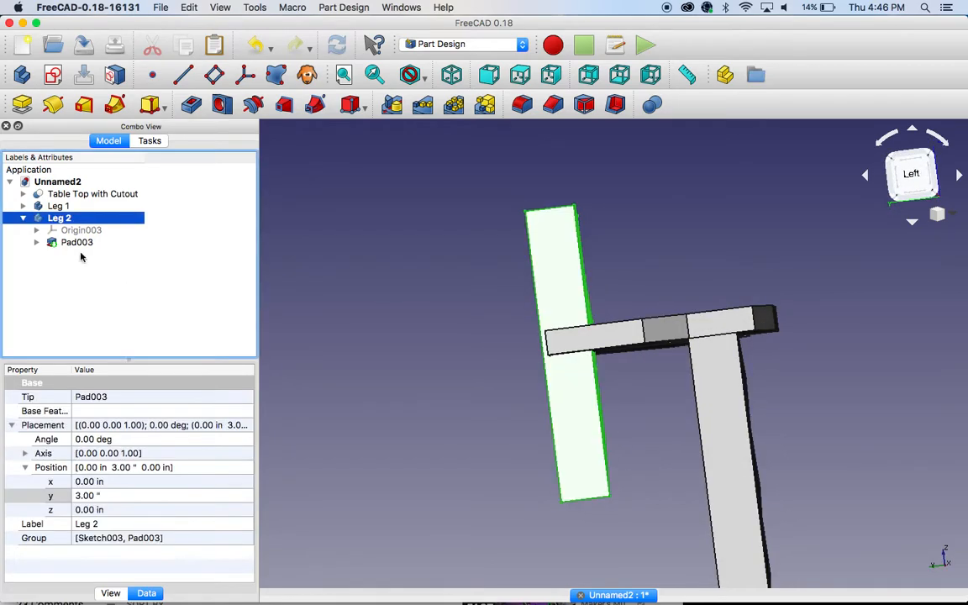
left_click(99, 496)
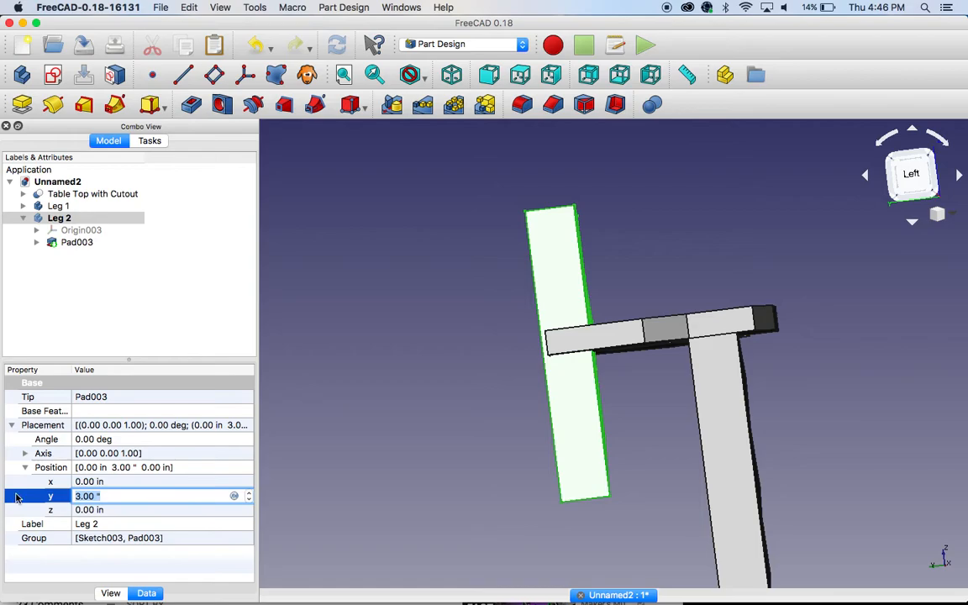
type("2.8")
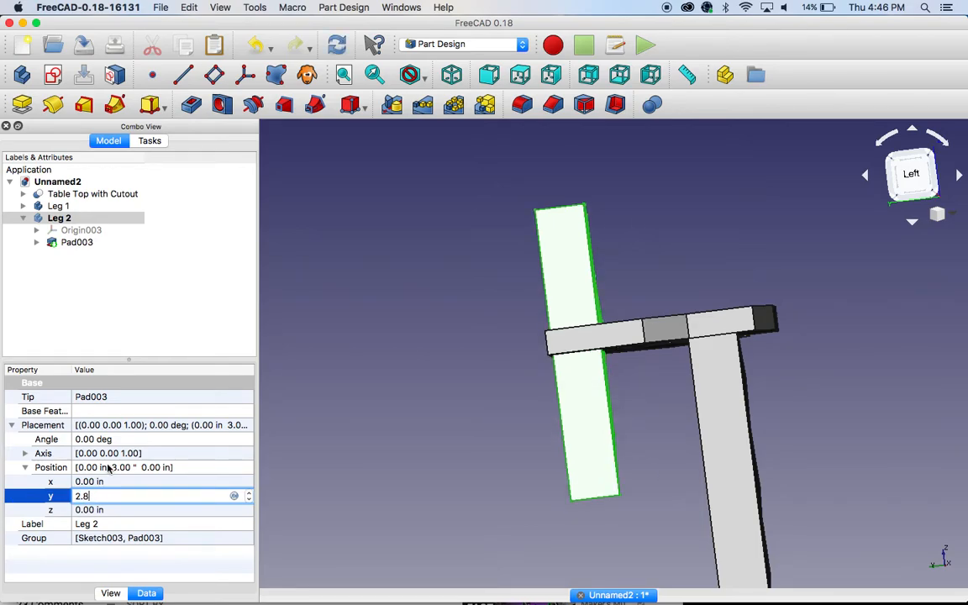
key("Return")
mouse_move(409, 356)
middle_mouse_down()
mouse_move(426, 367)
mouse_move(419, 364)
middle_mouse_up()
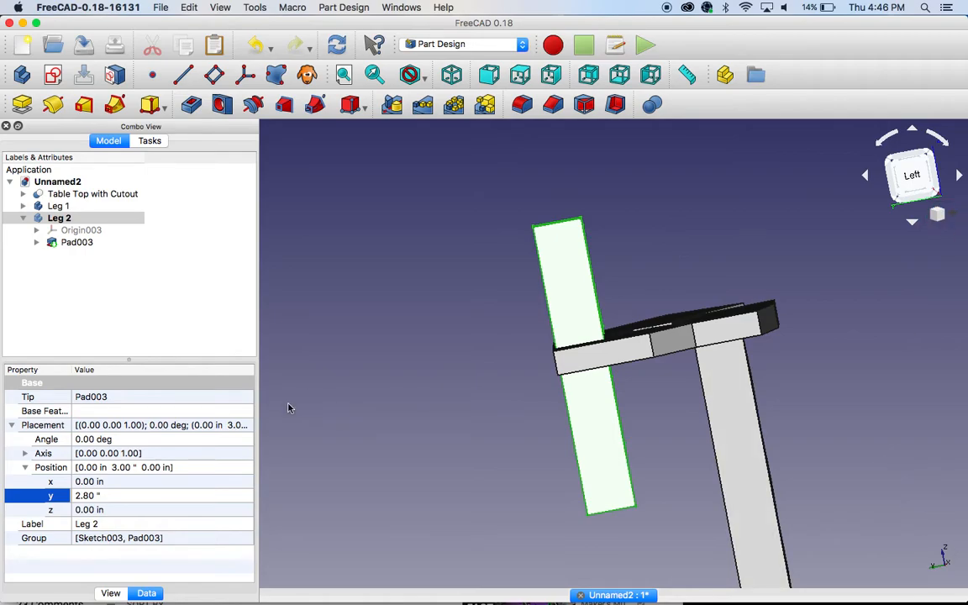
Step: Lower the Leg 2 body towards the underside of the table top by setting its Z position to -3 in
left_click(190, 508)
left_click(249, 515)
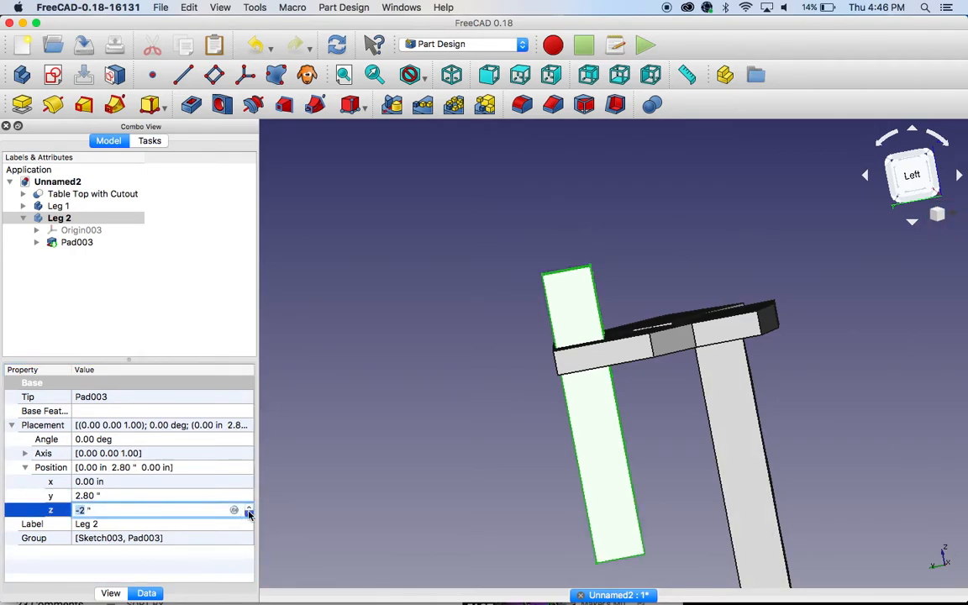
left_click(248, 515)
left_click(248, 515)
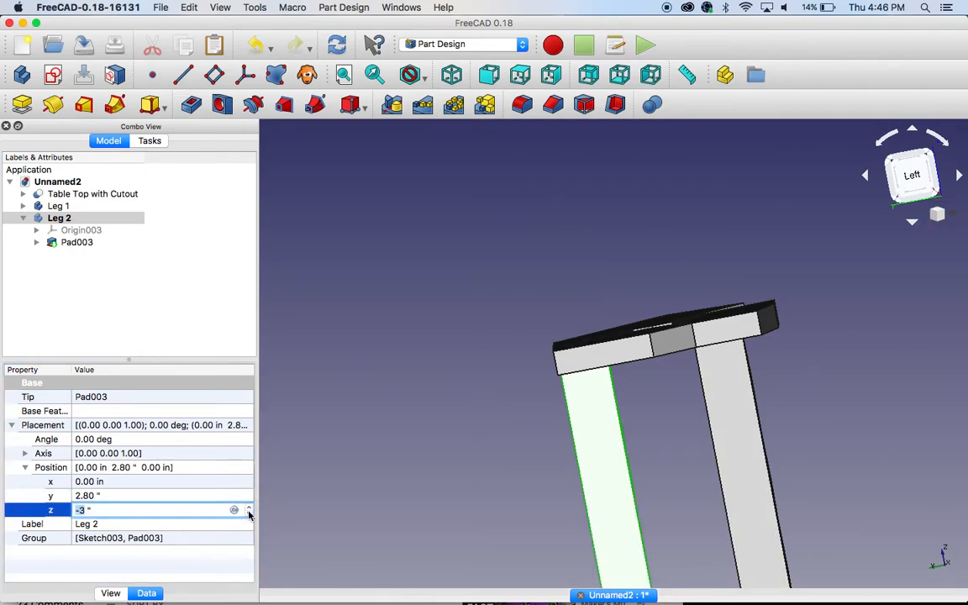
left_click(421, 436)
Step: Inspect how Leg 2 meets the table top and try Z positions of -2, -3 and -3.2 in for the leg
middle_click_drag(455, 411, 356, 485)
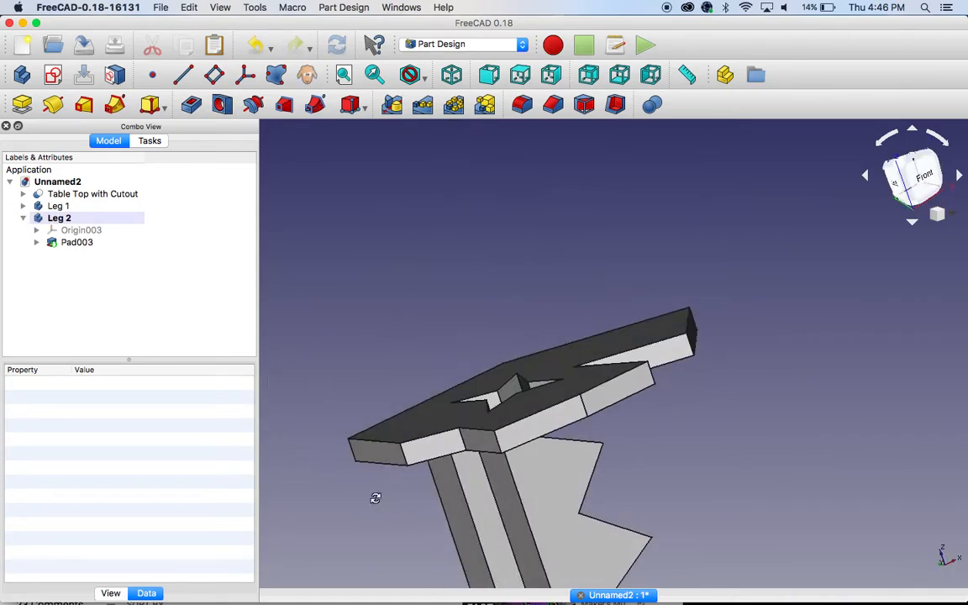
left_click(443, 506)
middle_click_drag(819, 421, 653, 442)
middle_click_drag(674, 376, 628, 277)
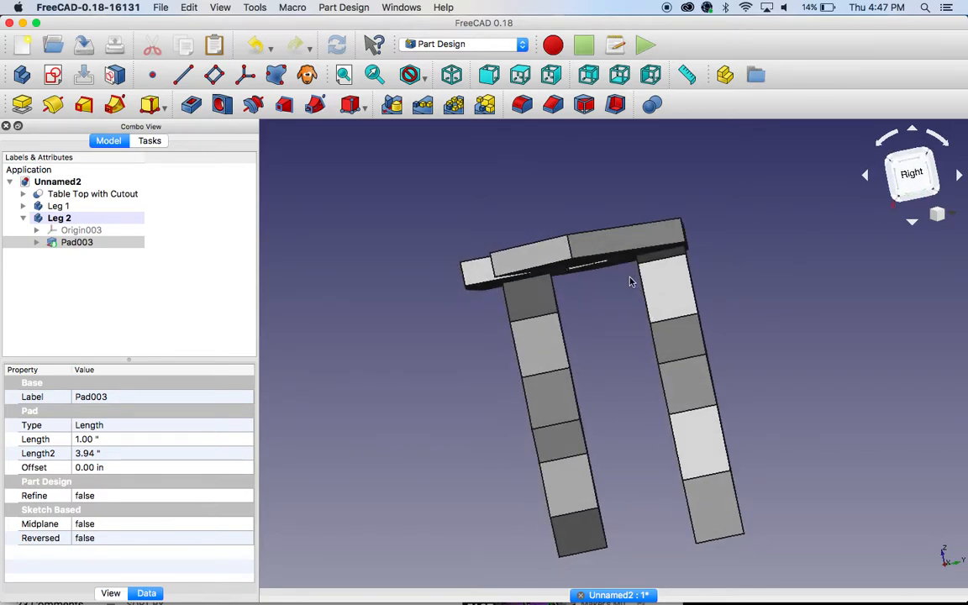
left_click(61, 219)
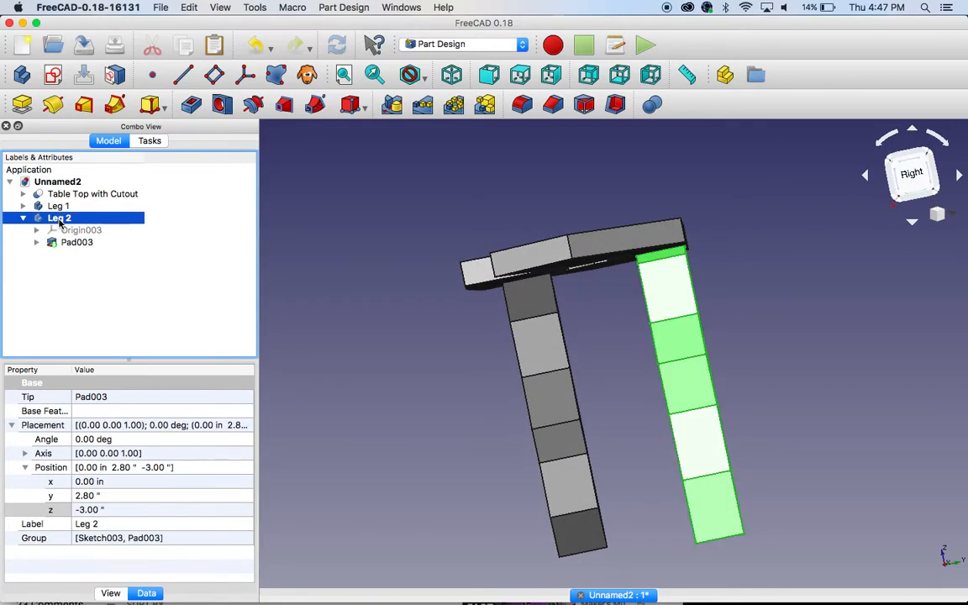
left_click(147, 510)
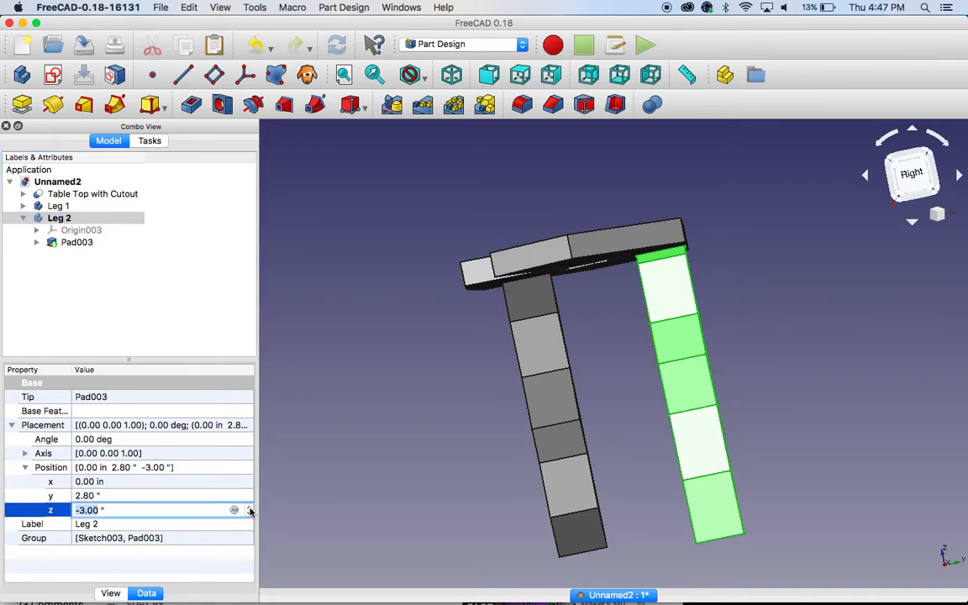
type("-2")
left_click(250, 521)
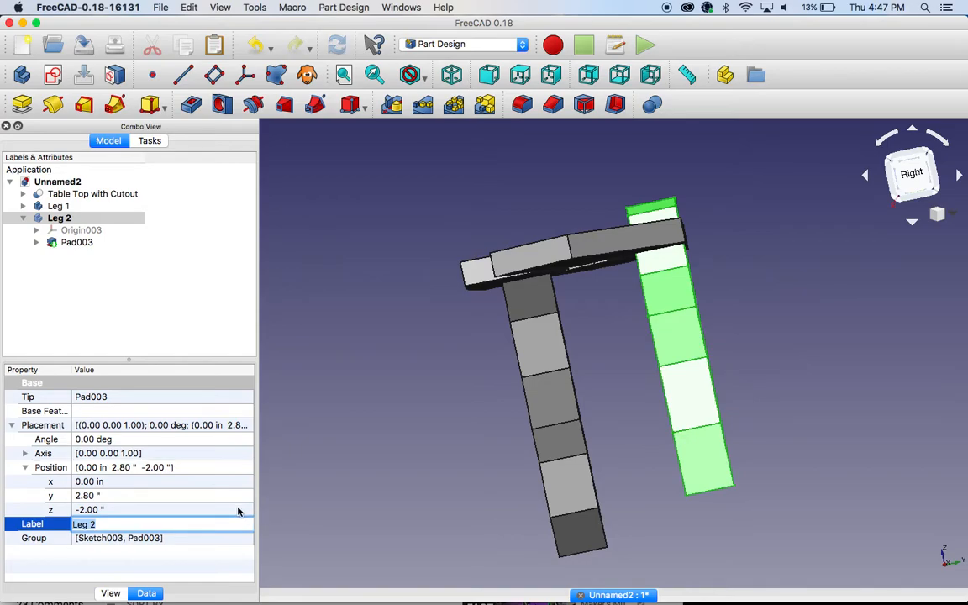
left_click(238, 510)
type("-3")
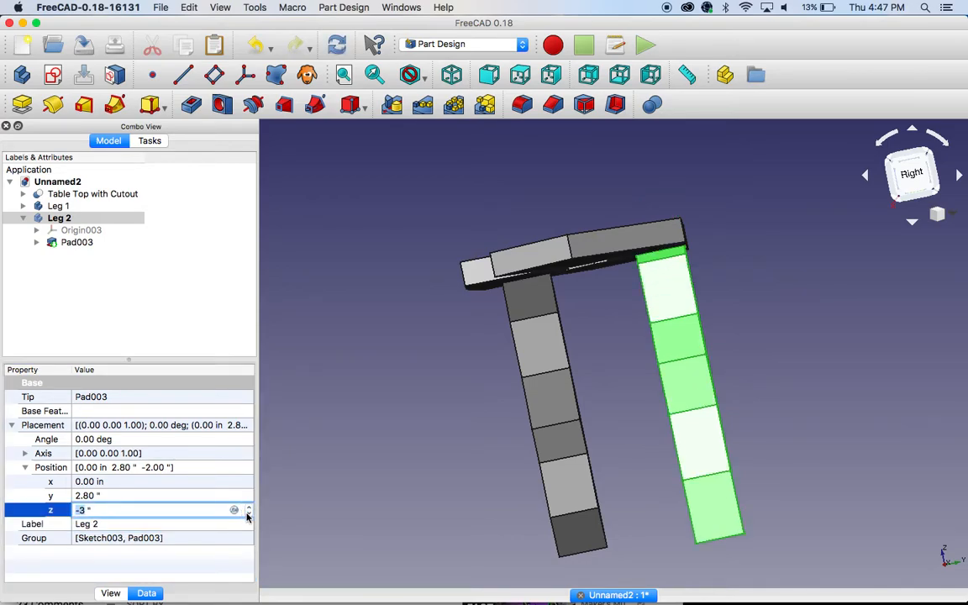
type("-3.2")
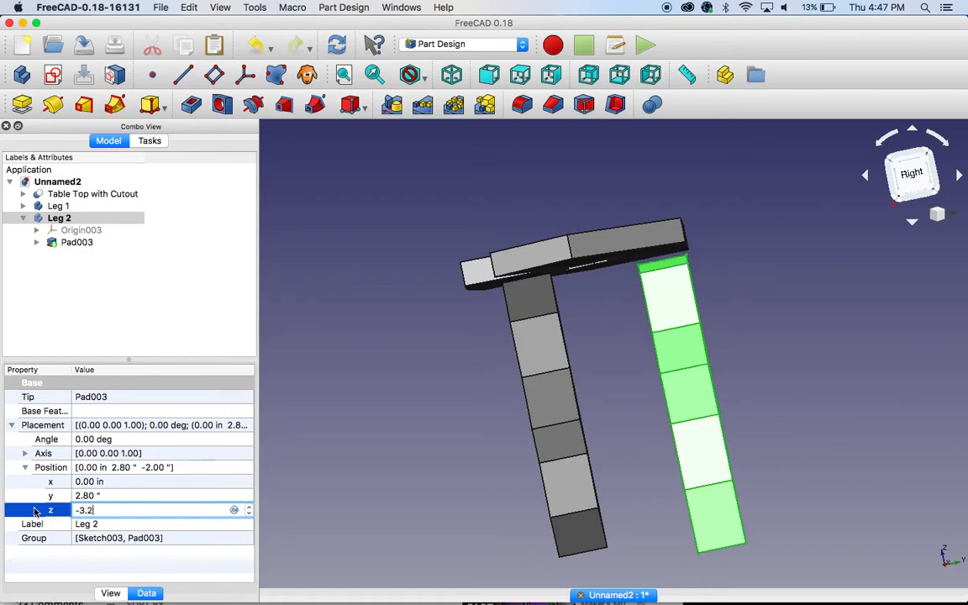
Step: Set the Z position of the Leg 2 body to -2.8 in
key("BackSpace")
key("BackSpace")
type("2.8")
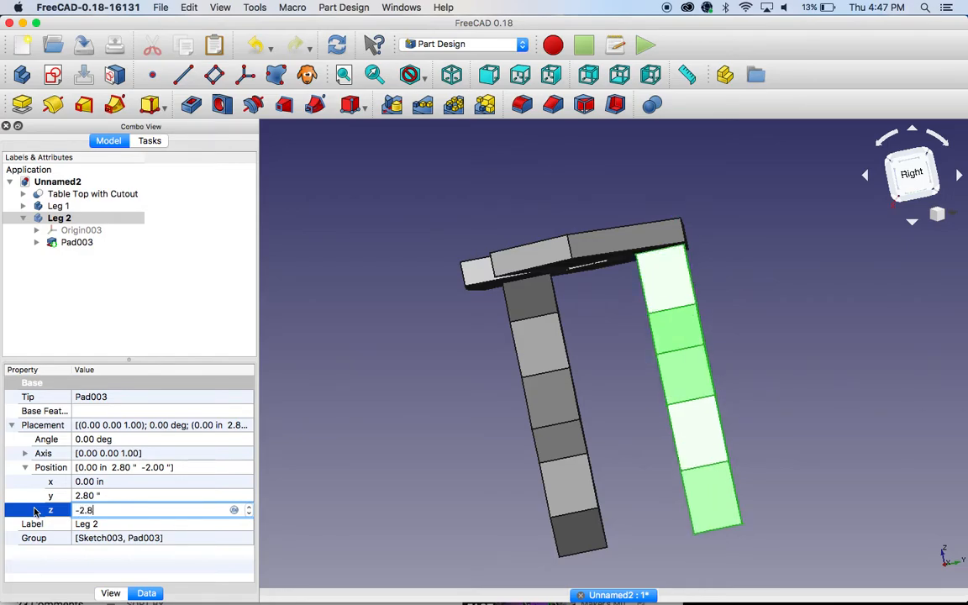
key("Return")
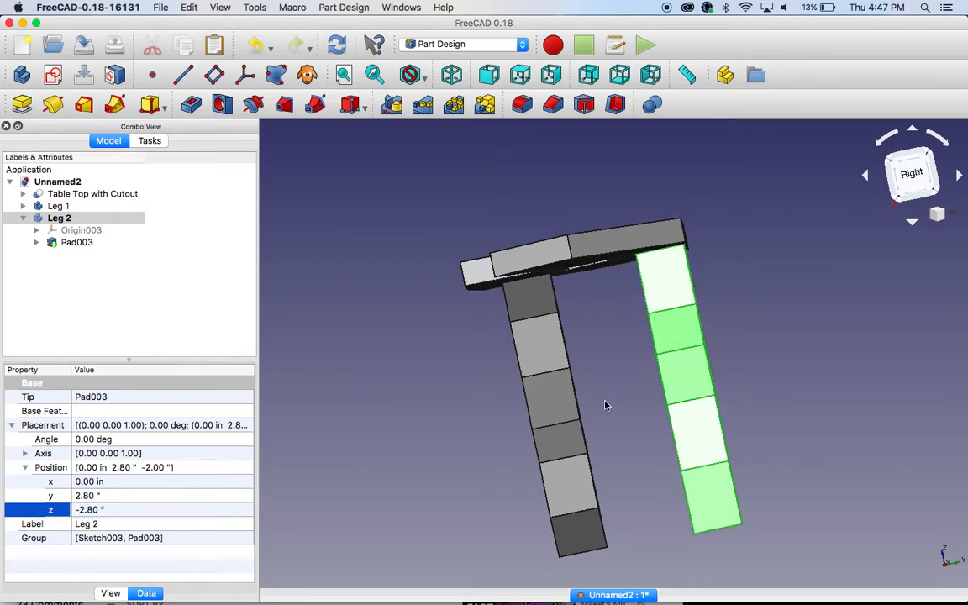
Step: Check the leg heights in the right view and set the Z position of the Leg 2 body to -2.7 in
left_click(753, 379)
mouse_move(753, 382)
middle_mouse_down()
mouse_move(764, 412)
mouse_move(757, 372)
middle_mouse_up()
left_click(913, 174)
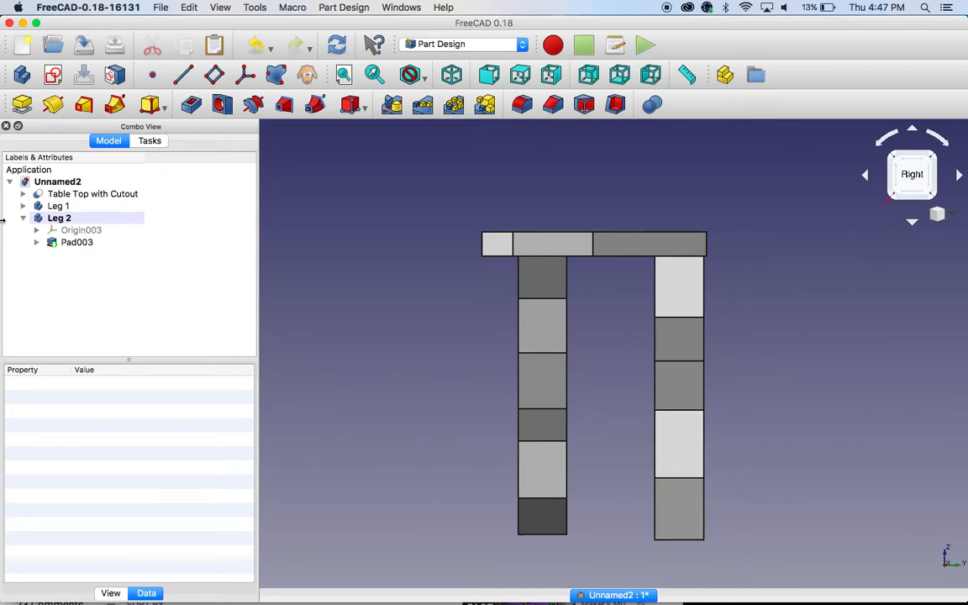
left_click(59, 218)
left_click(102, 510)
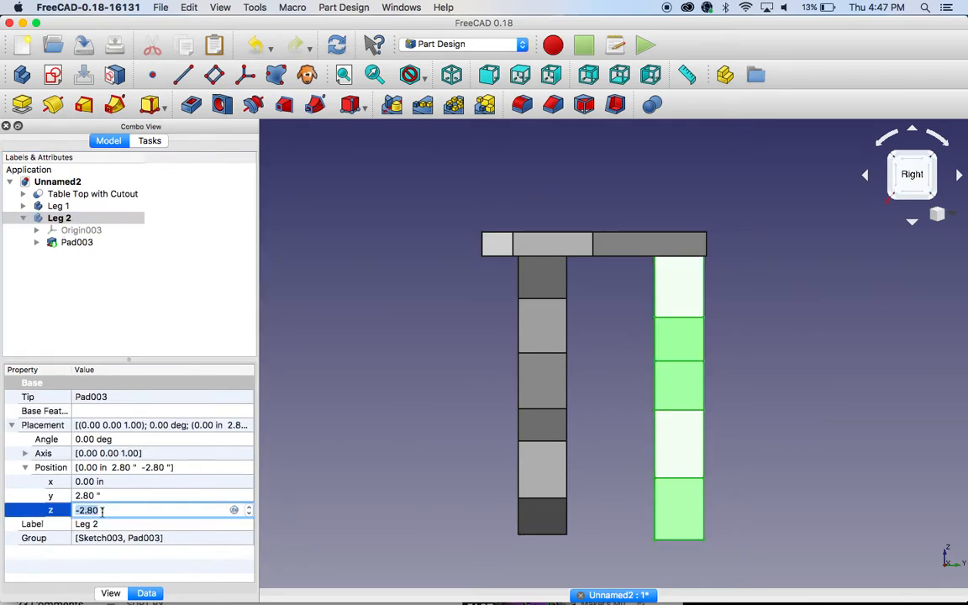
left_click(90, 510)
key("BackSpace")
type("7")
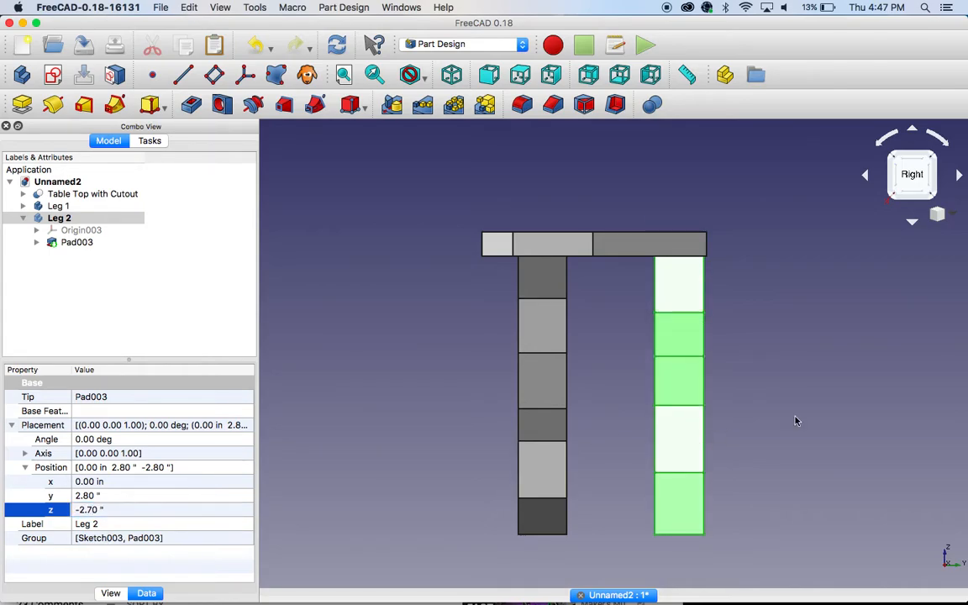
middle_click_drag(836, 401, 363, 364)
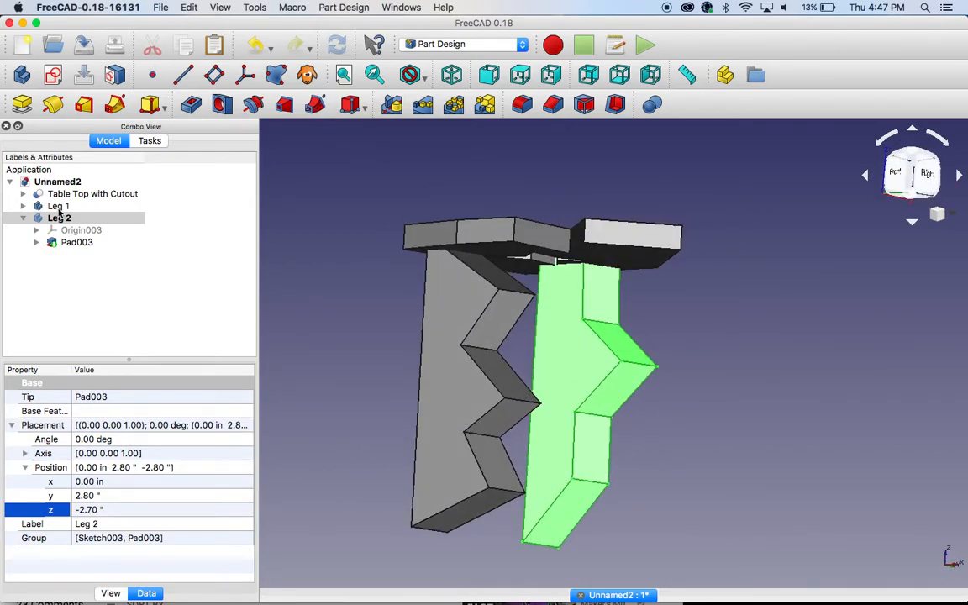
mouse_move(452, 578)
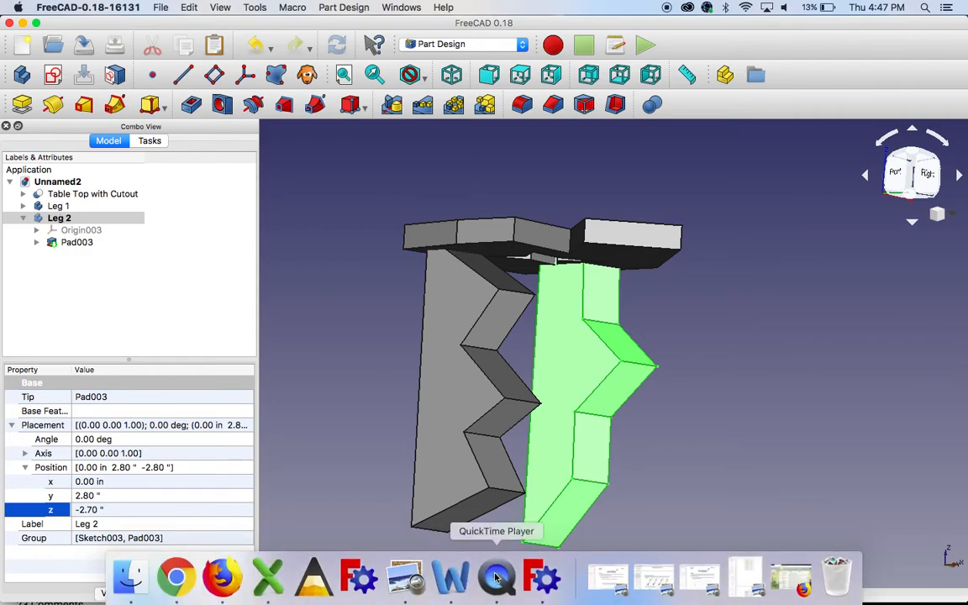